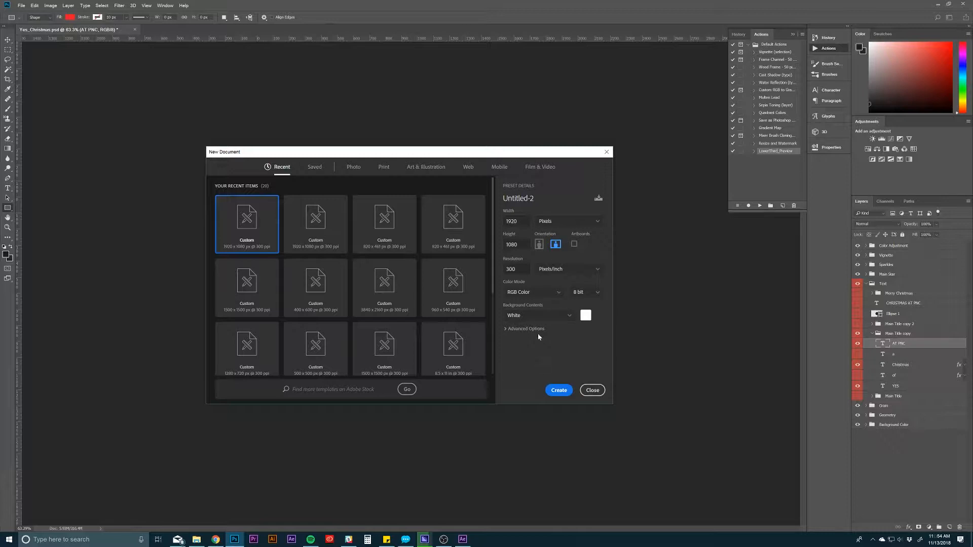
Step: Create a new 1920 x 1080 px RGB document at 300 pixels/inch with a white background
left_click_drag(469, 147, 464, 151)
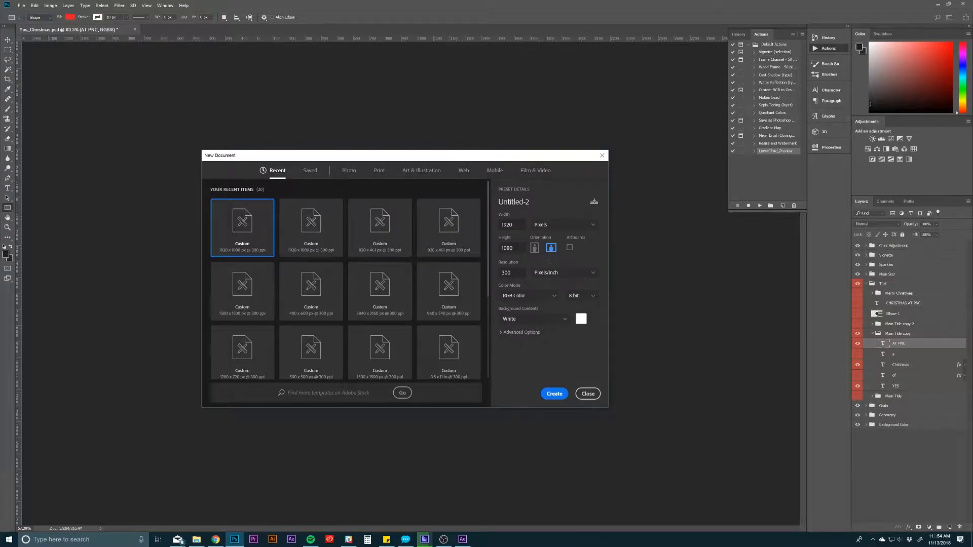
left_click_drag(548, 160, 550, 161)
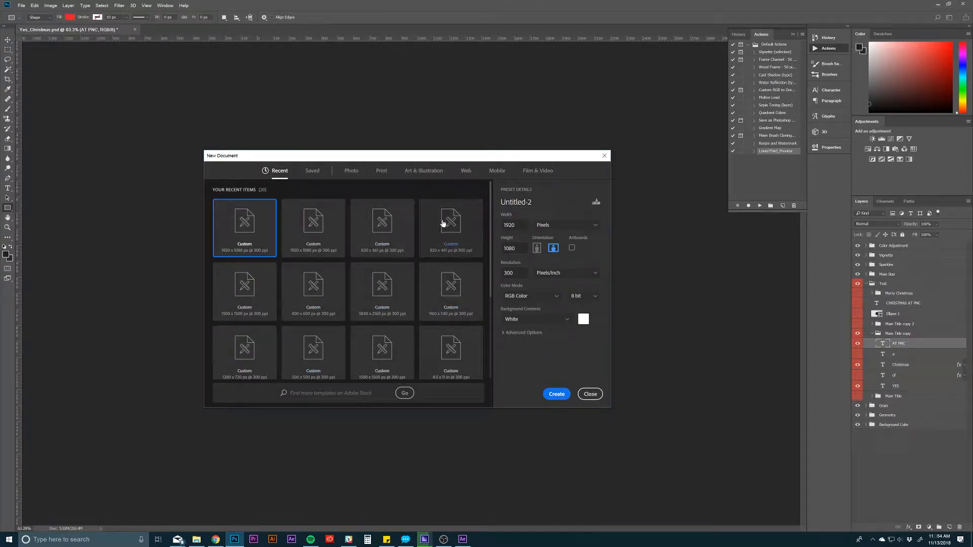
left_click_drag(422, 157, 419, 163)
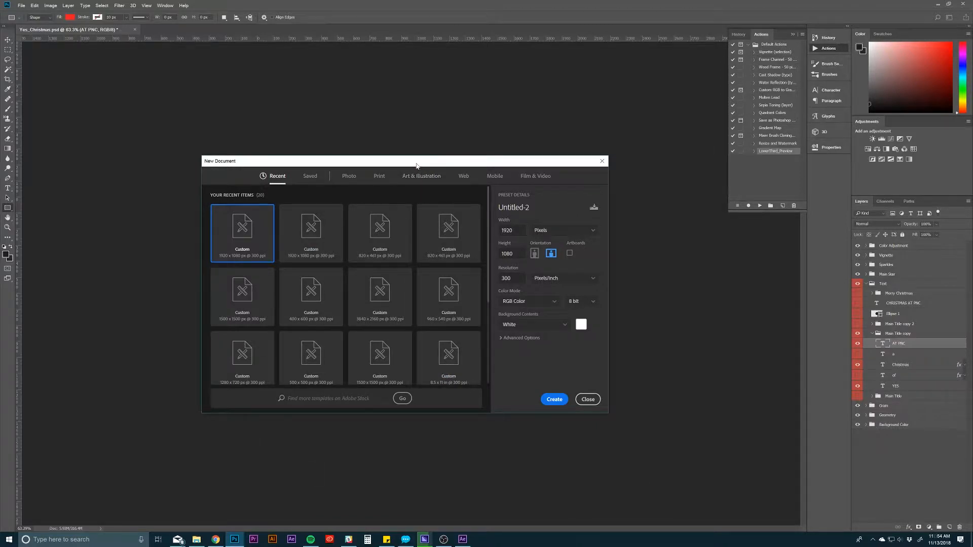
left_click_drag(402, 176, 388, 171)
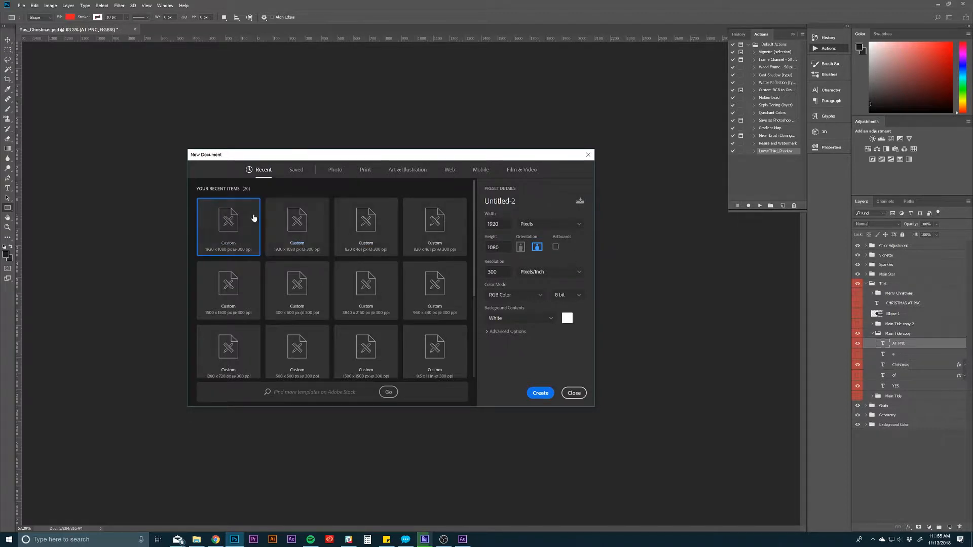
left_click(547, 397)
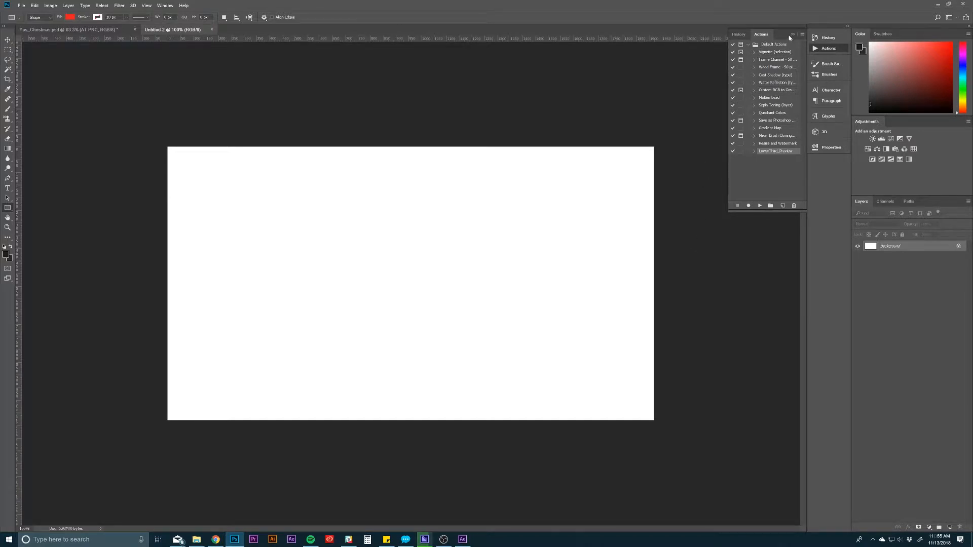
Step: Switch the Actions display to Button Mode and back to the editable list
left_click(166, 5)
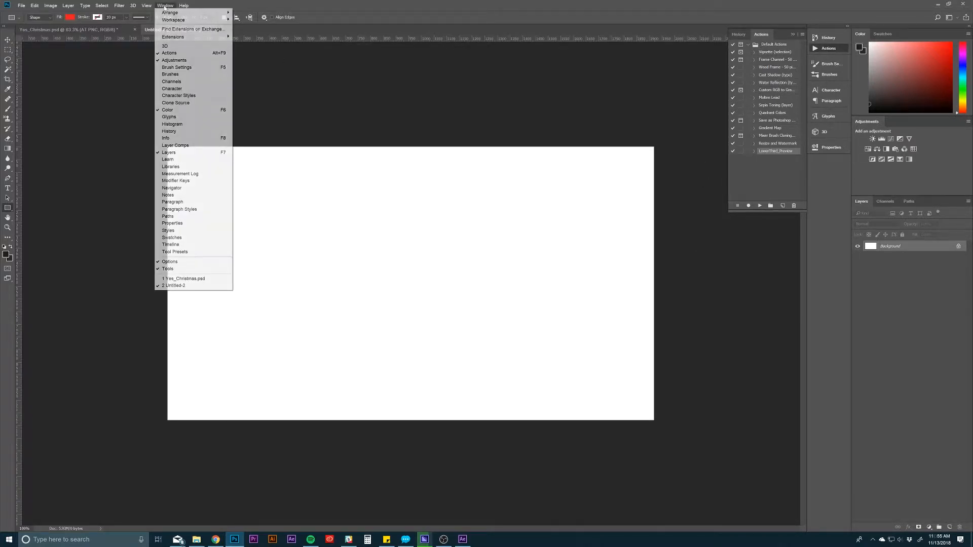
left_click(167, 6)
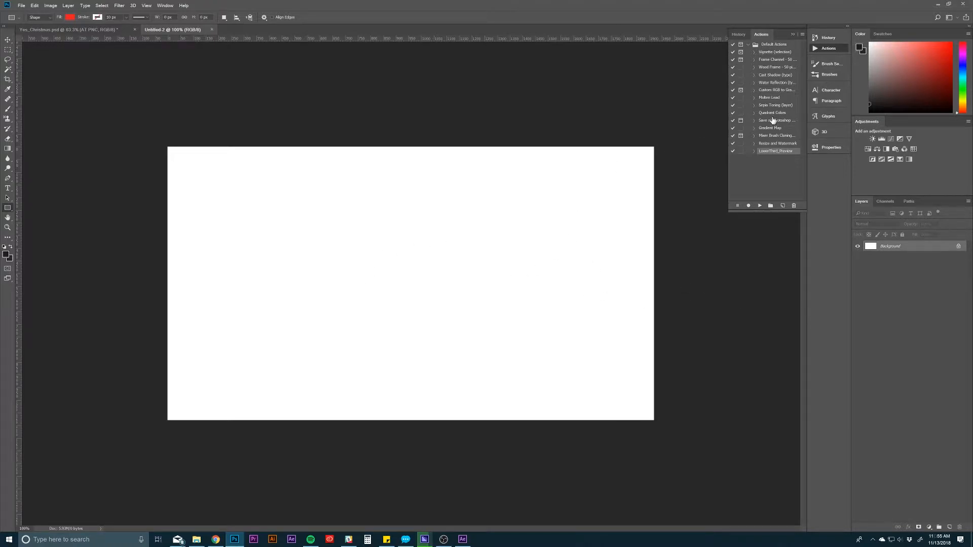
left_click(762, 34)
left_click(829, 49)
left_click(802, 34)
left_click(820, 39)
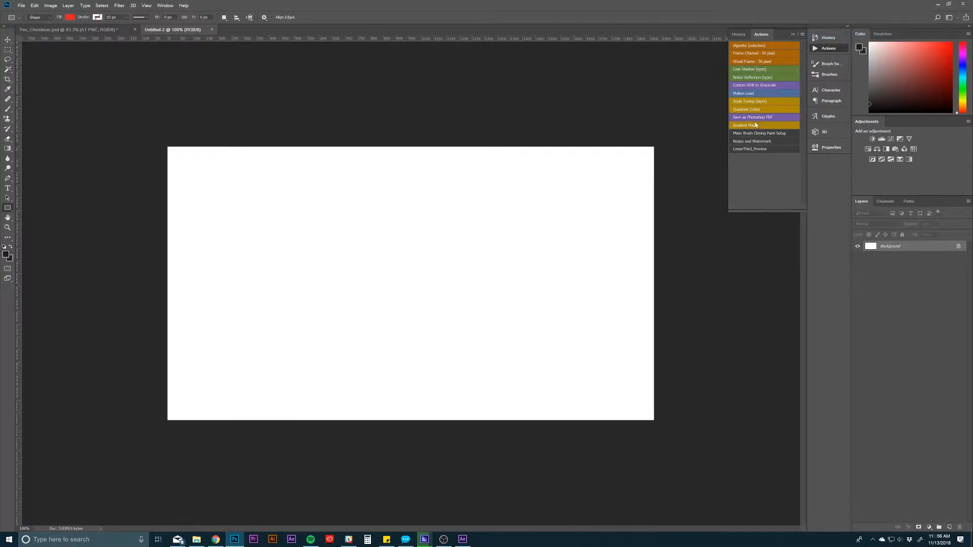
left_click(802, 34)
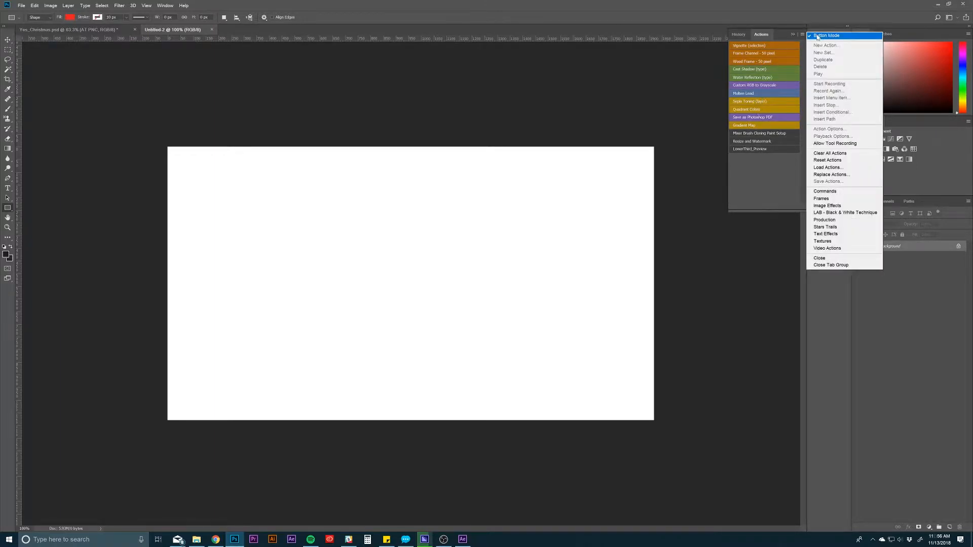
left_click(819, 38)
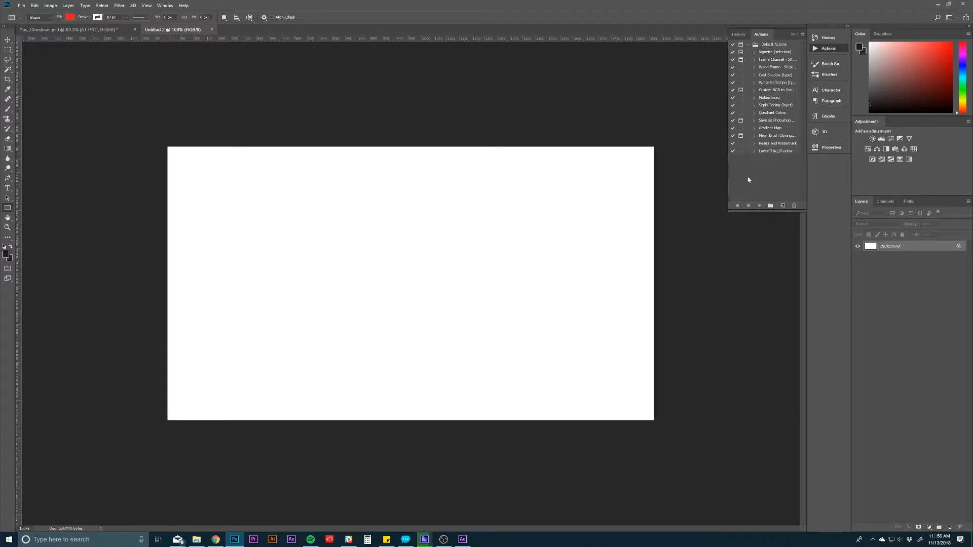
Step: Create a violet action named "Artboard Preset" in the Default Actions set and start recording it
left_click(782, 207)
type("Artboard Preset")
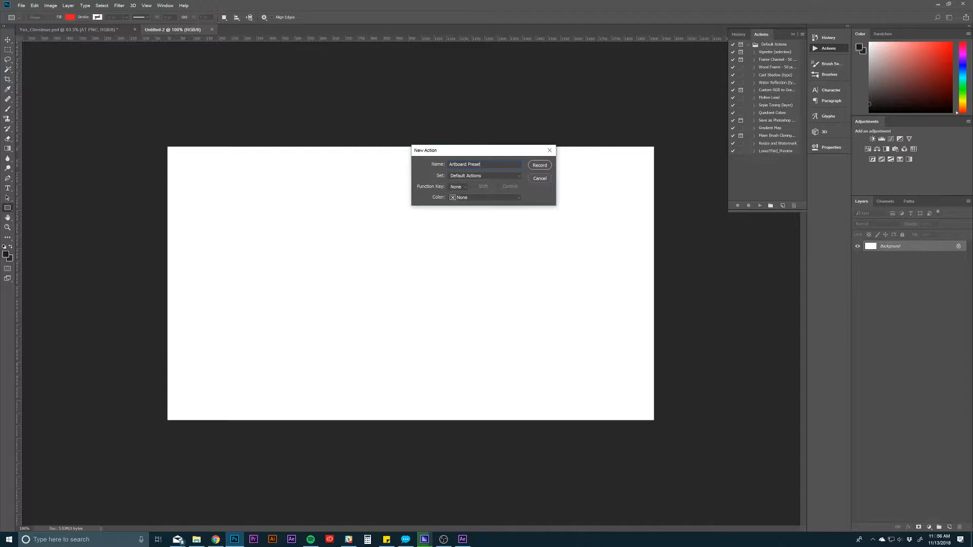
left_click(490, 200)
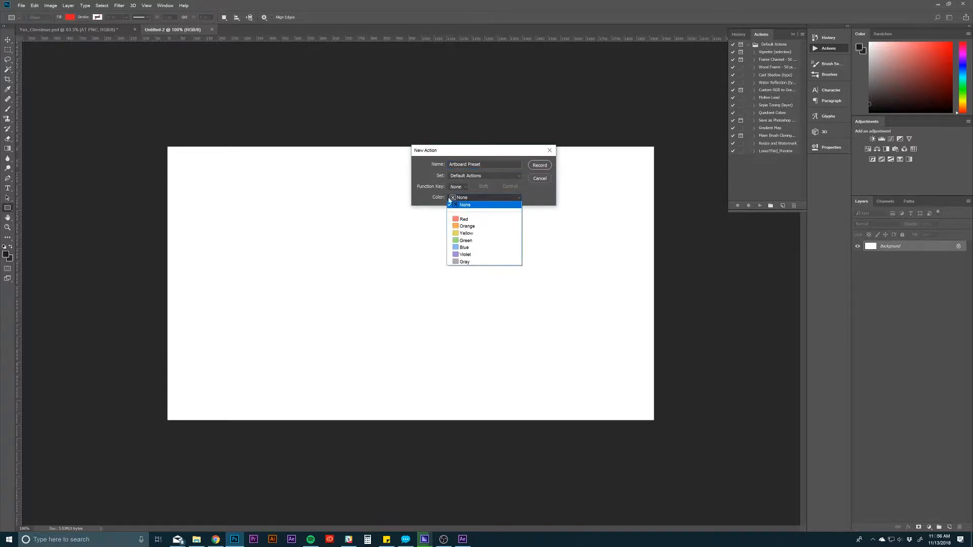
left_click(464, 255)
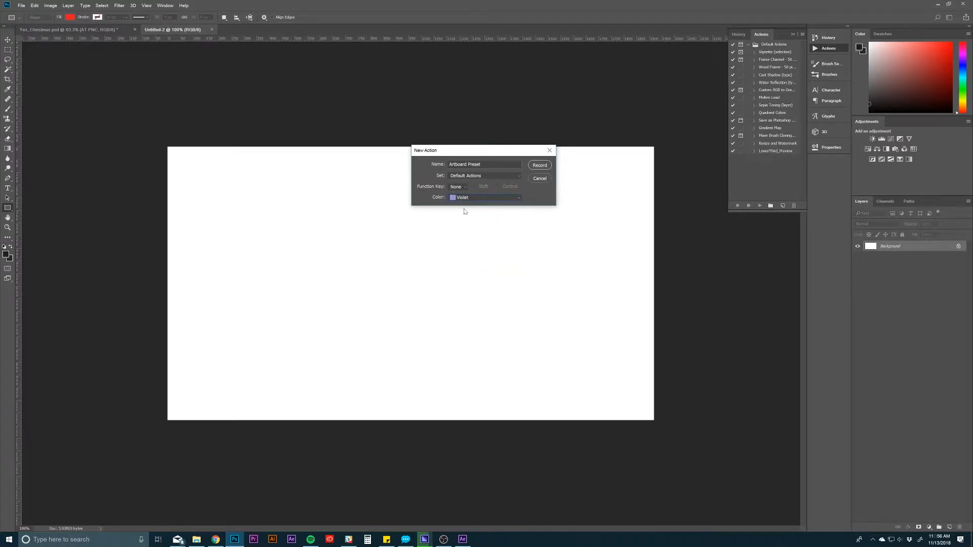
left_click(540, 166)
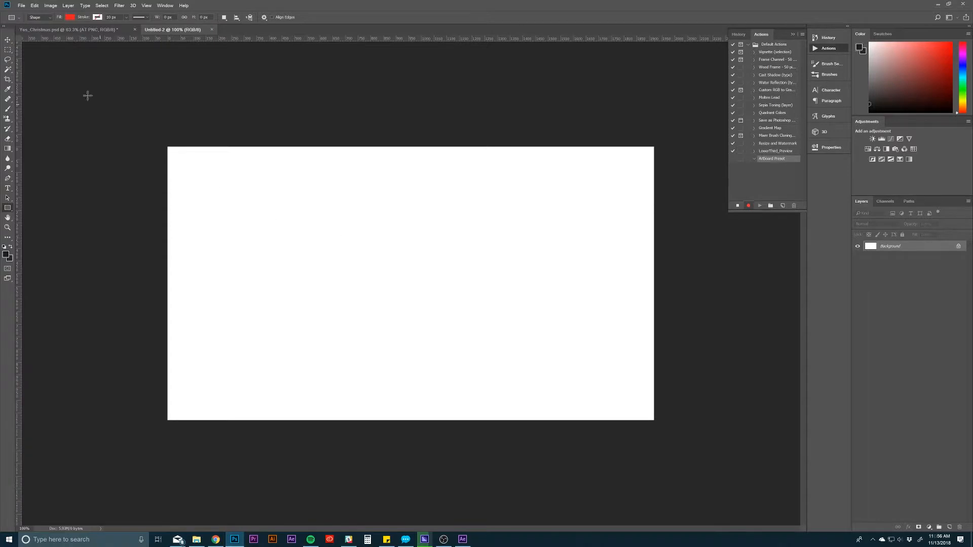
Step: Add a new artboard named "Square" sized 1500 by 1500 px
left_click(68, 6)
mouse_move(73, 18)
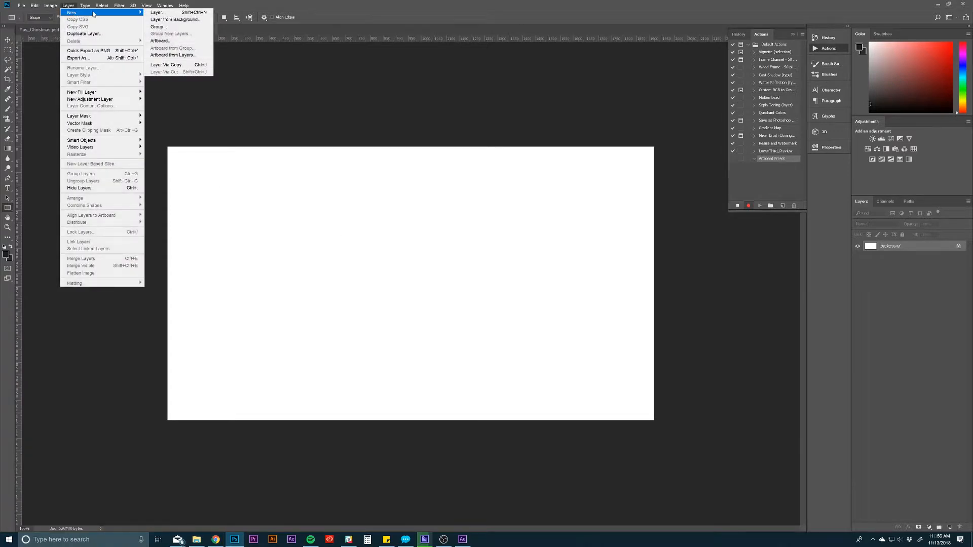
left_click(165, 43)
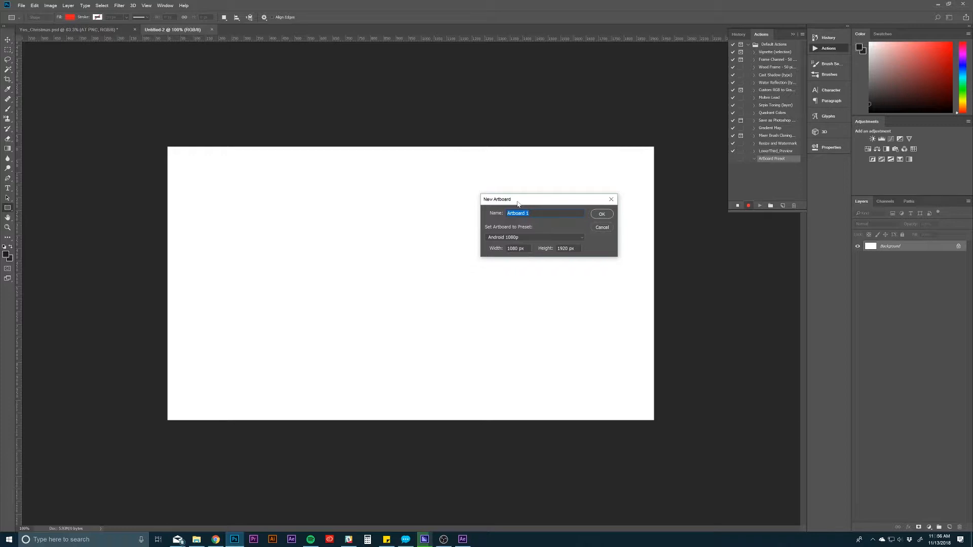
type("Square")
key("Tab")
type("1")
key("Tab")
type("15")
left_click(603, 215)
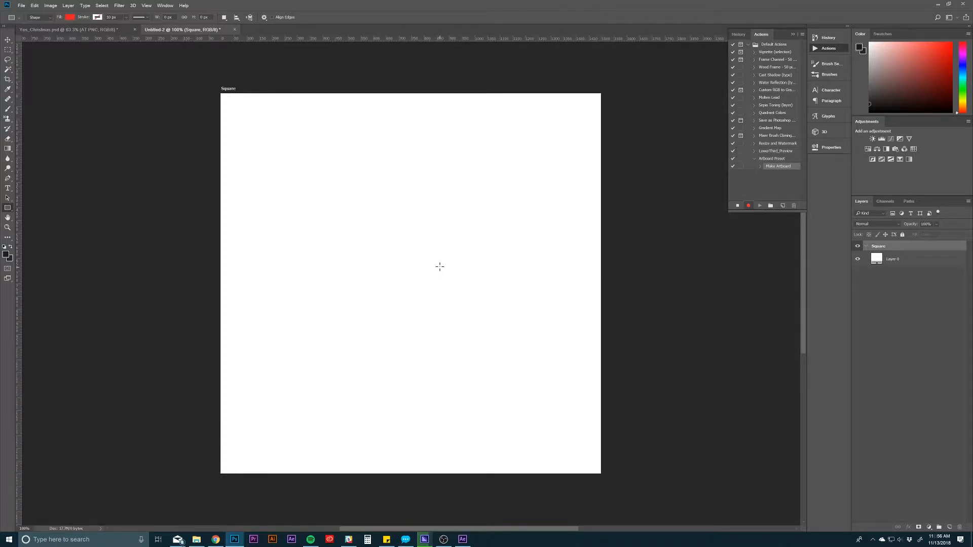
Step: Add a second artboard named "Story" with a width of 1080 px and a height of 1920 px
left_click(72, 7)
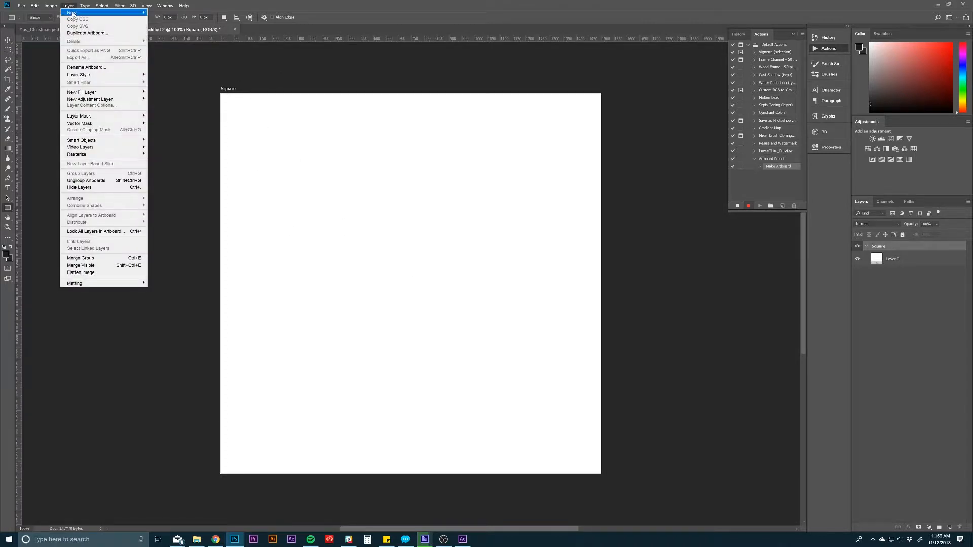
mouse_move(107, 14)
left_click(163, 40)
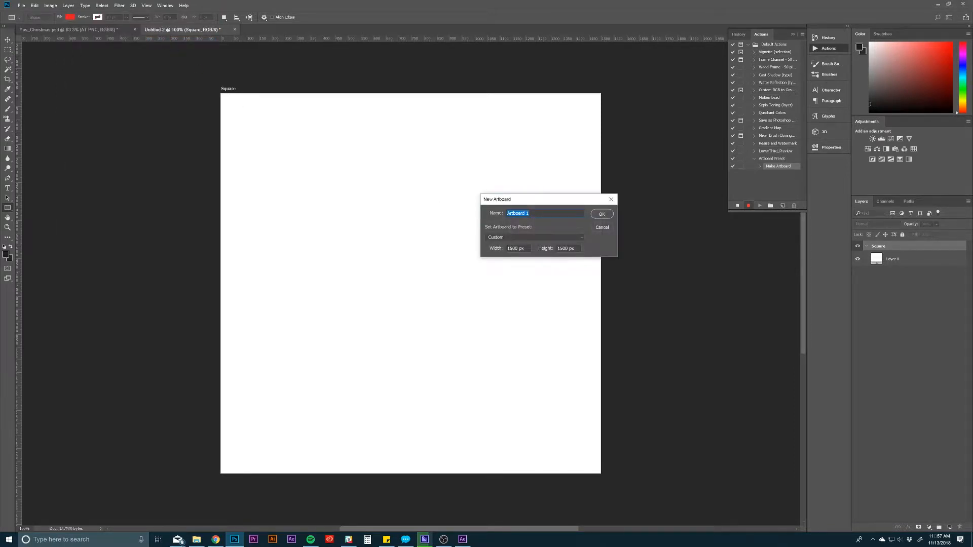
type("Story")
double_click(522, 249)
type("1080")
key("Tab")
type("192")
left_click(603, 214)
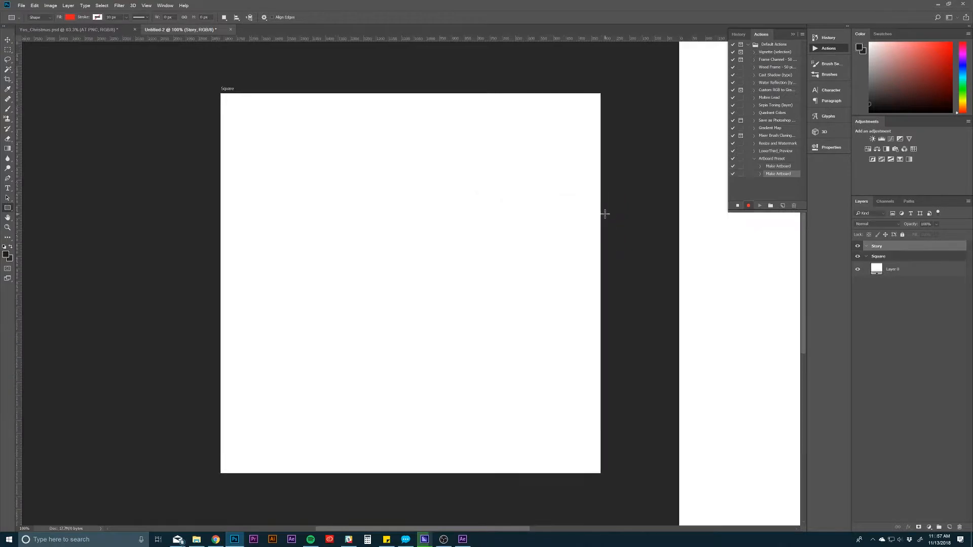
Step: Add a third artboard named "Facebook", about 1200 px wide and 500 px high
left_click(68, 7)
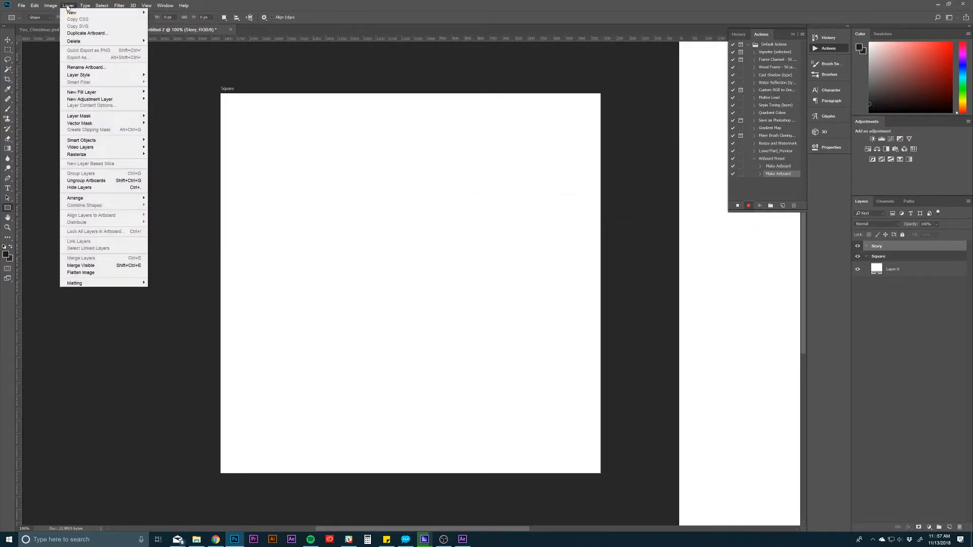
mouse_move(119, 13)
left_click(161, 40)
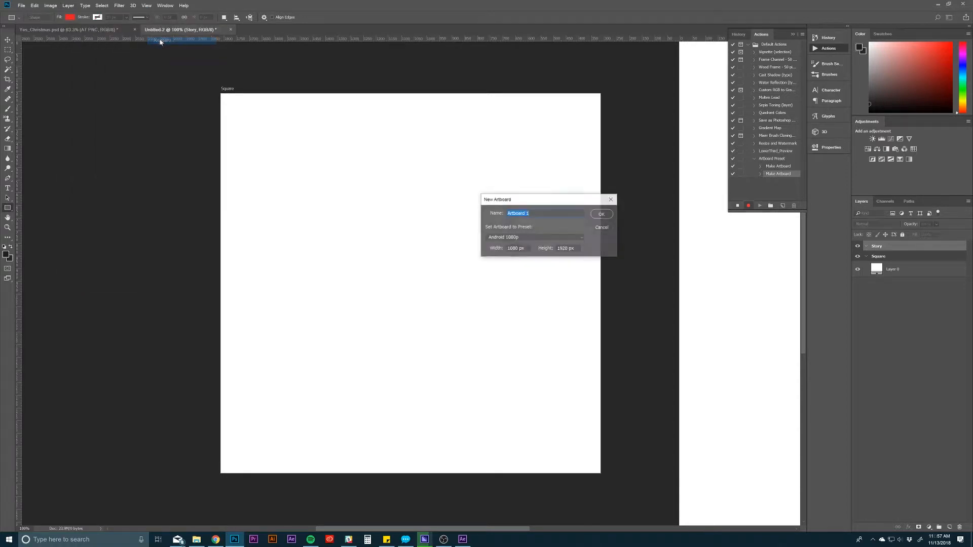
type("Facebook")
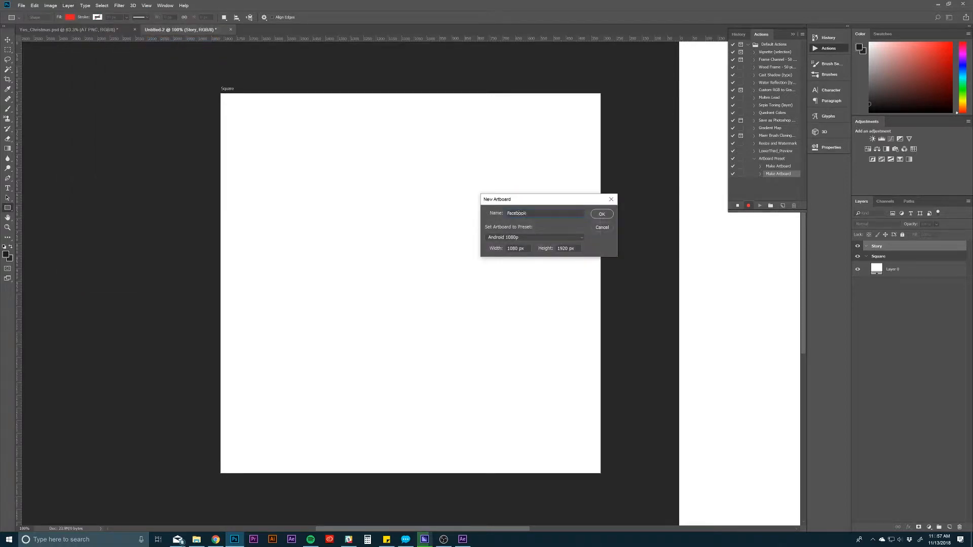
key("Tab")
key("Tab")
type("12")
key("Tab")
type("5")
left_click(603, 215)
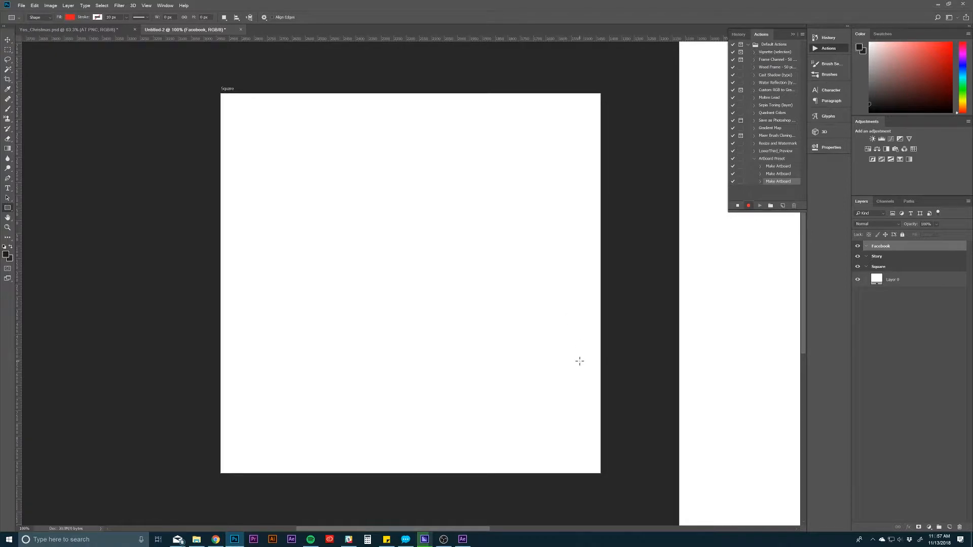
Step: Check the Square, Story and Facebook artboards together and stop recording the action
key("z")
left_click(612, 333, "alt")
left_click(602, 337, "alt")
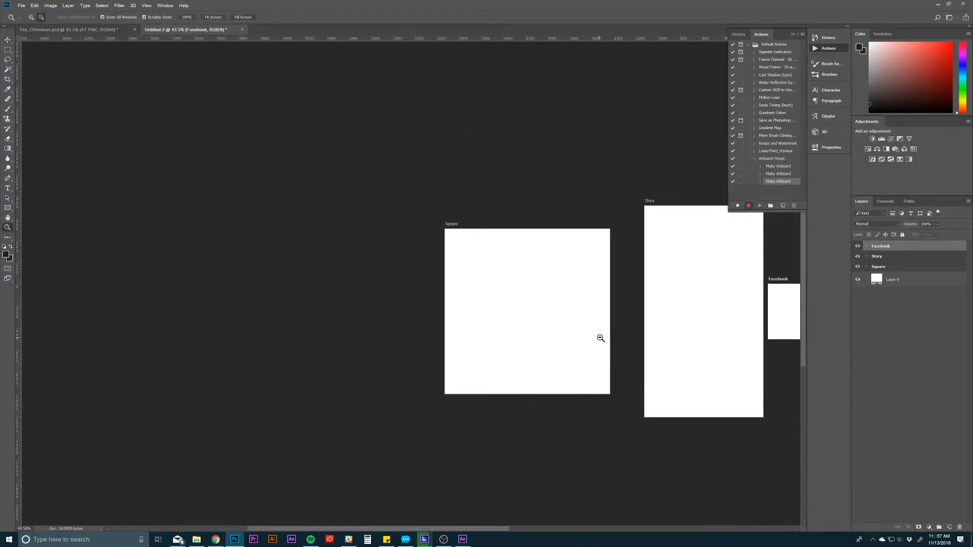
key("h")
left_click_drag(656, 330, 456, 287)
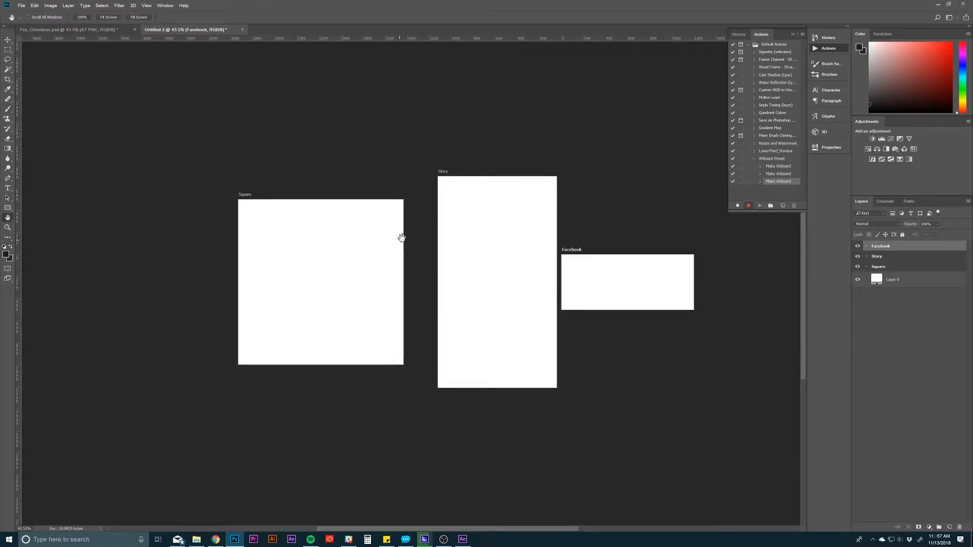
key("v")
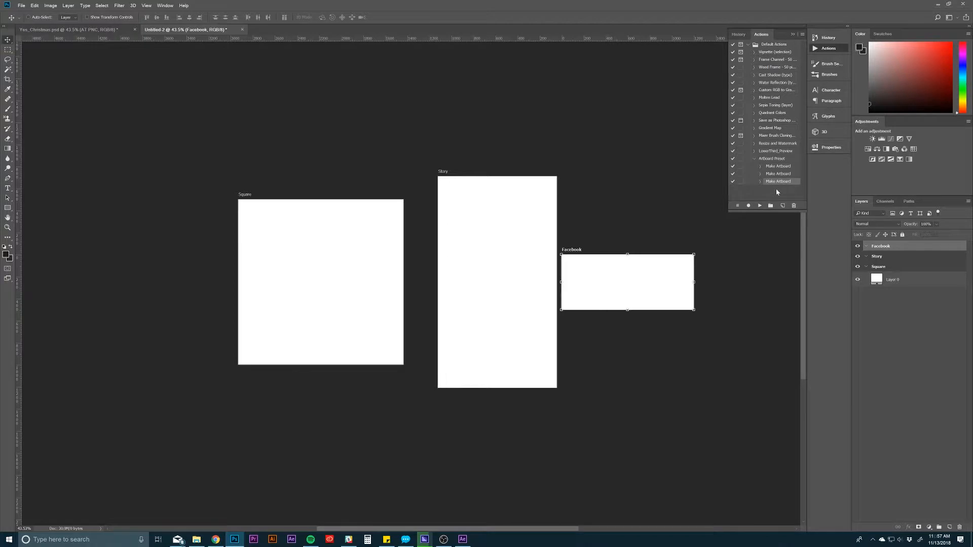
Step: Switch the actions to Button Mode and run the Artboard Preset action
left_click(803, 34)
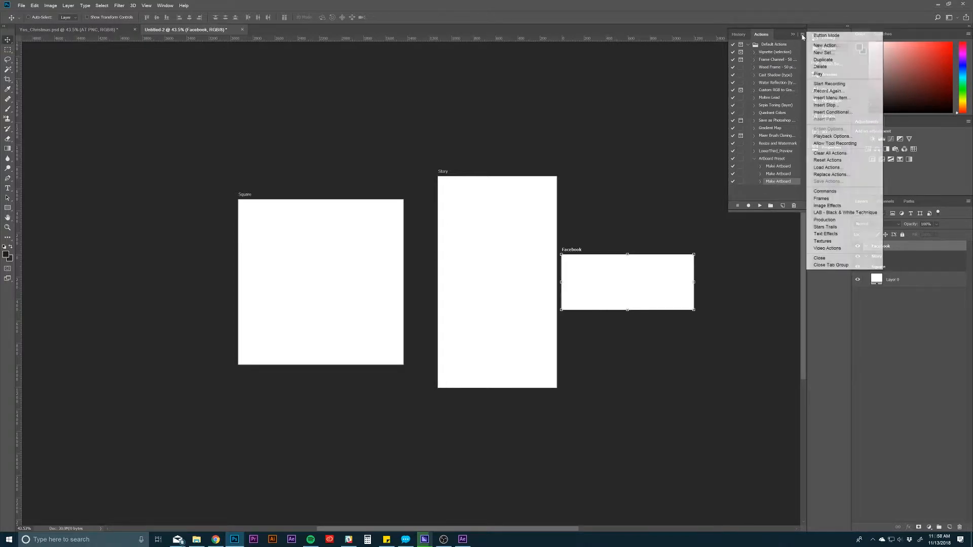
left_click(817, 37)
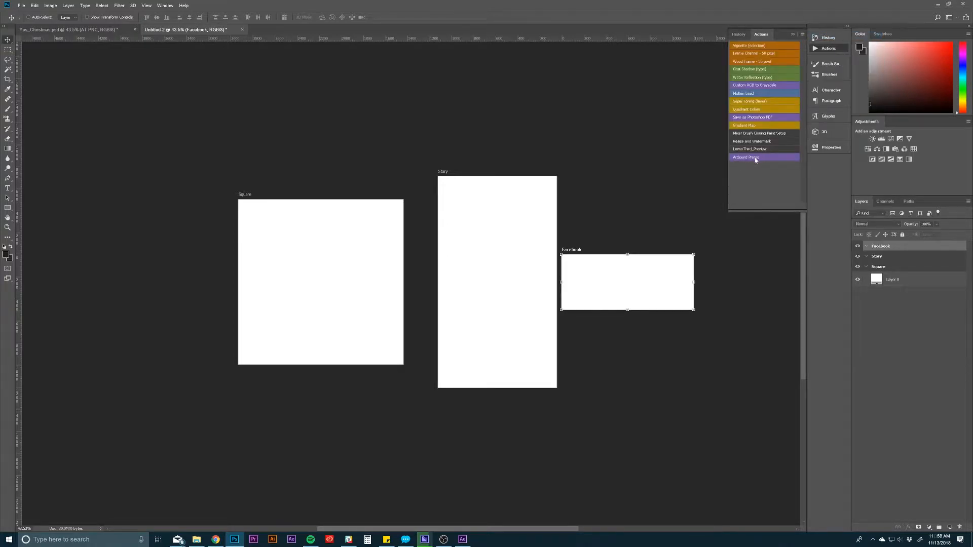
left_click(756, 159)
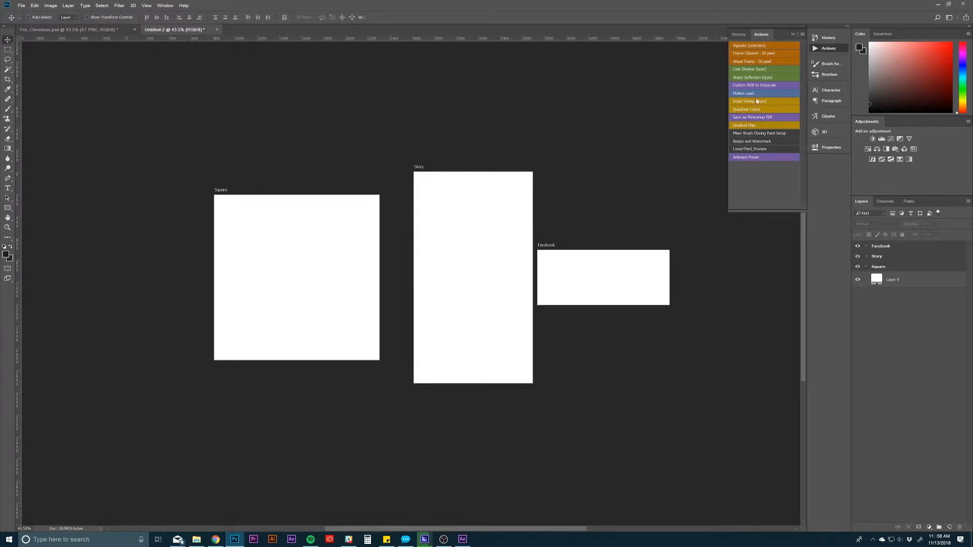
Step: Return the actions to the editable list and resume recording into the Artboard Preset action
left_click(802, 34)
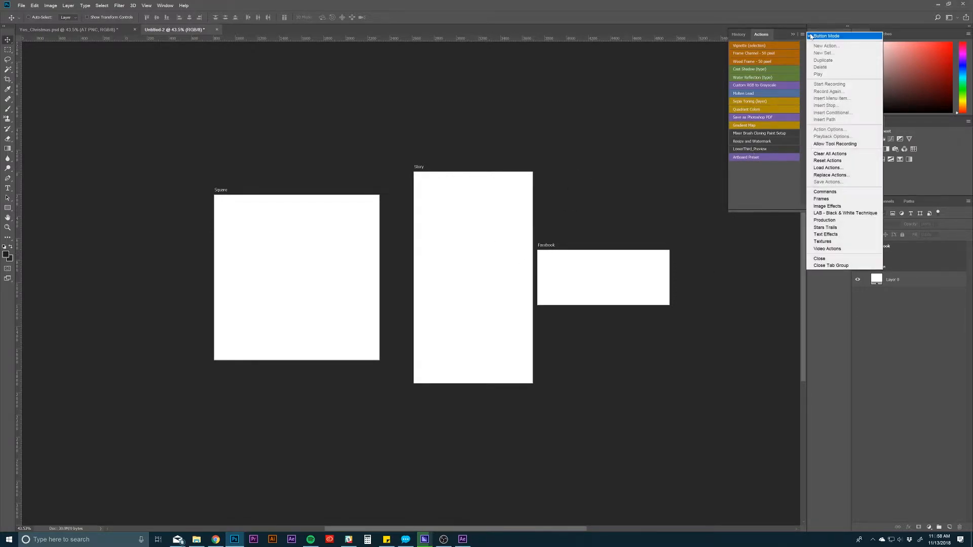
left_click(817, 36)
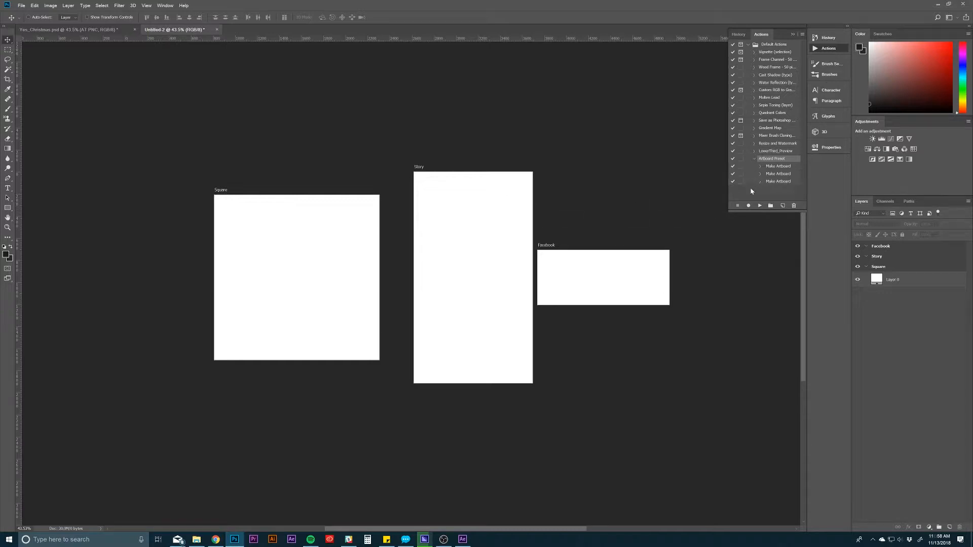
left_click(749, 206)
Step: Move the Story artboard close beside Square with their top edges aligned, and place the Facebook artboard just below Square
left_click(884, 259)
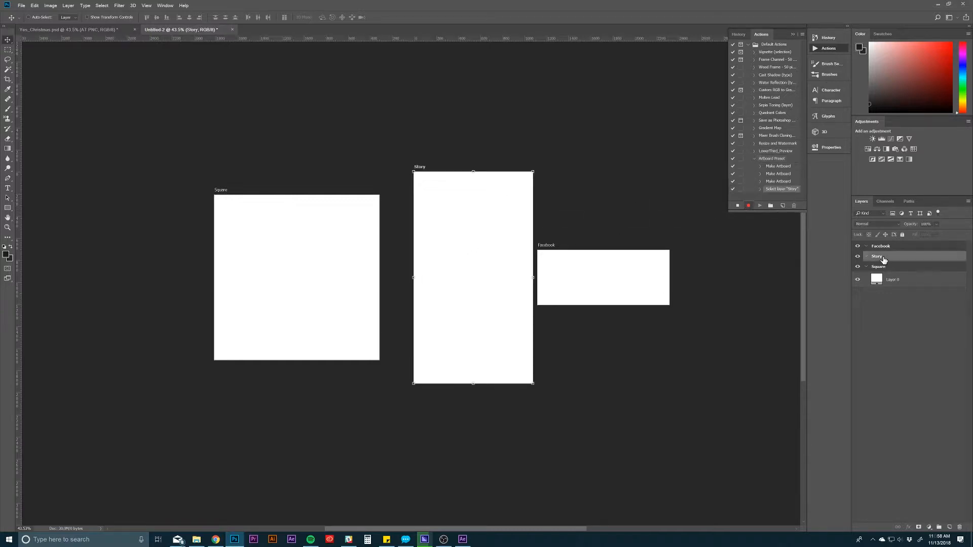
left_click_drag(449, 198, 423, 222)
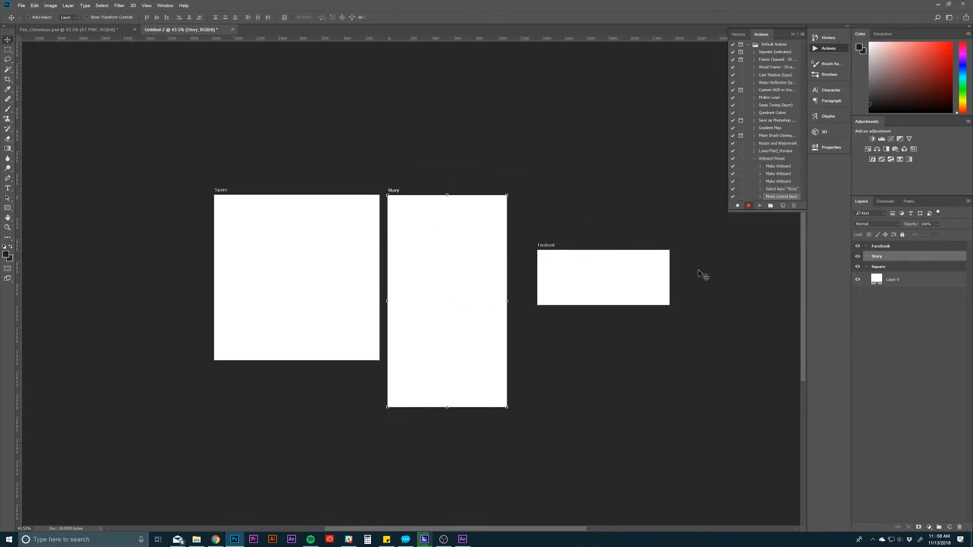
left_click(878, 247)
left_click_drag(623, 278, 319, 397)
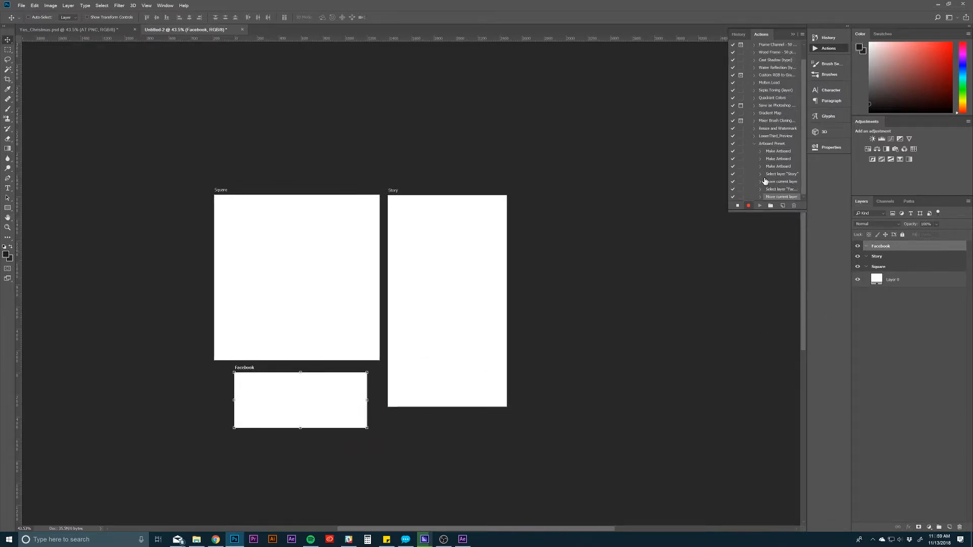
Step: Stop recording the action and create a new 1920 × 1080 px document at 300 pixels/inch with a white background
left_click(738, 205)
key("ctrl+n")
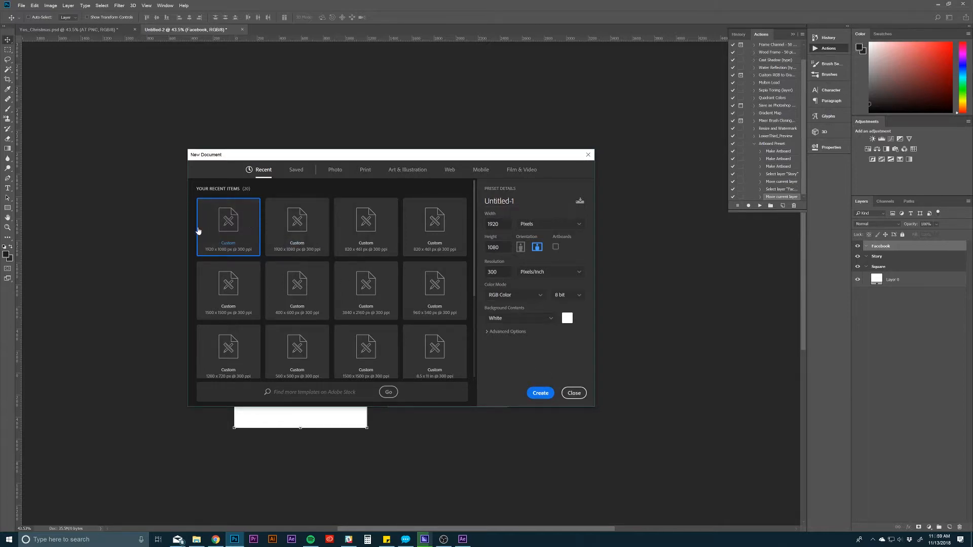
left_click(540, 394)
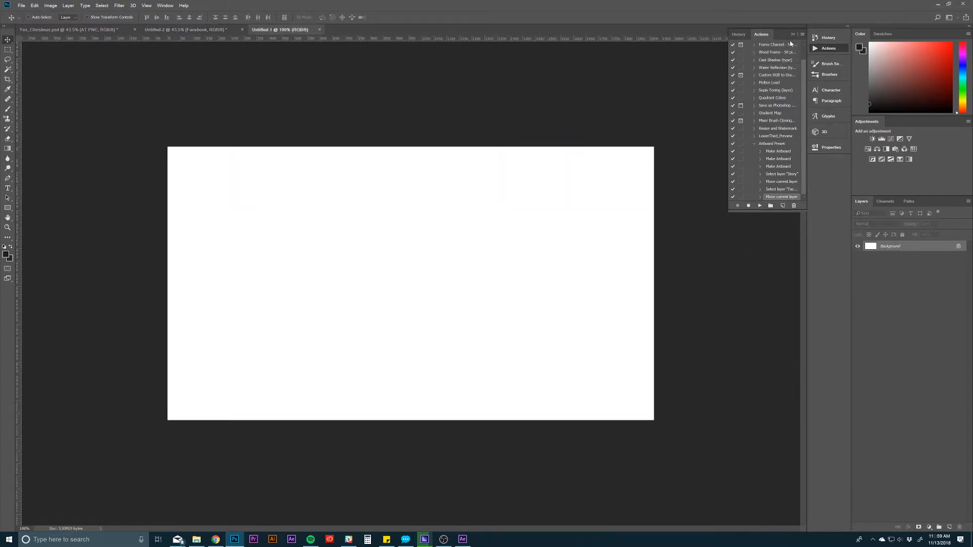
Step: Switch the actions to Button Mode, run Artboard Preset in the new document and bring all three artboards into view
left_click(803, 34)
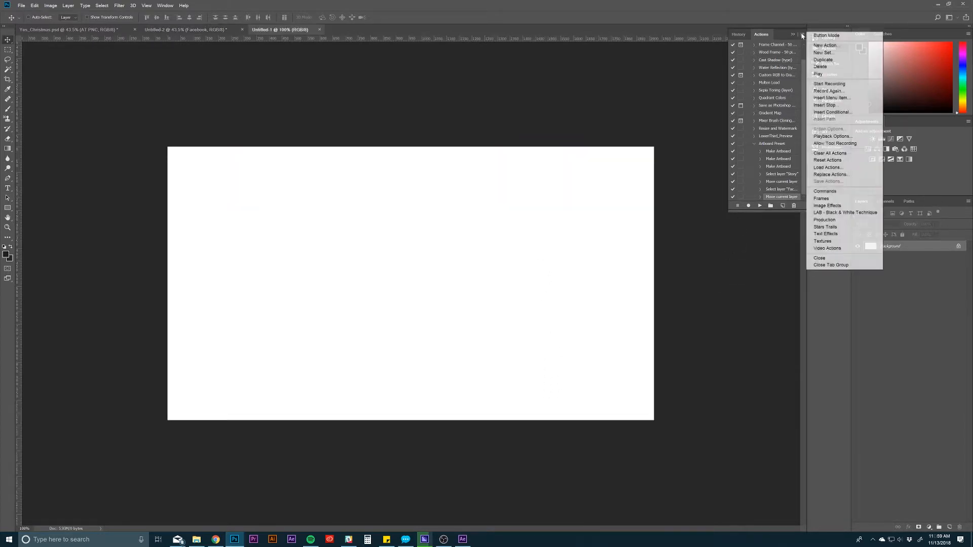
left_click(821, 36)
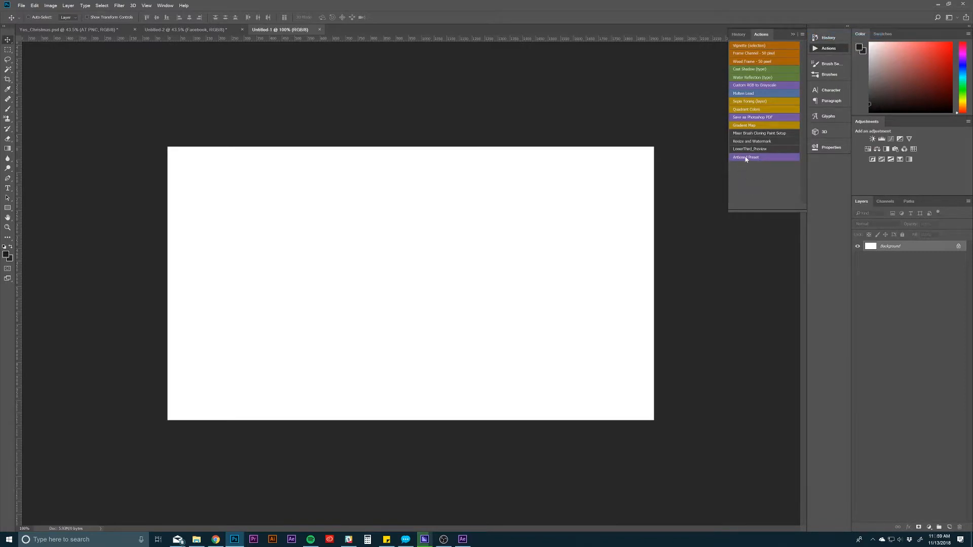
left_click(746, 158)
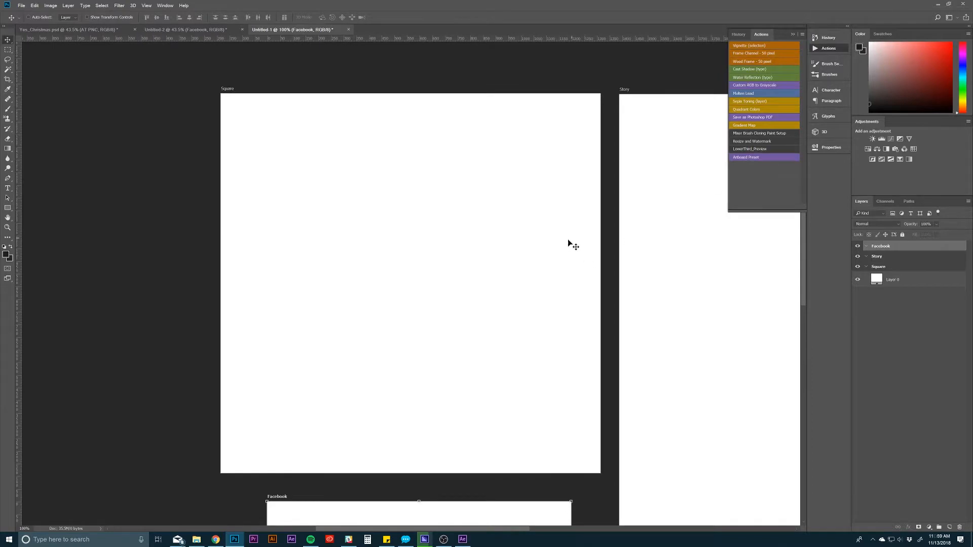
key("z")
left_click_drag(680, 265, 526, 265)
key("h")
key("v")
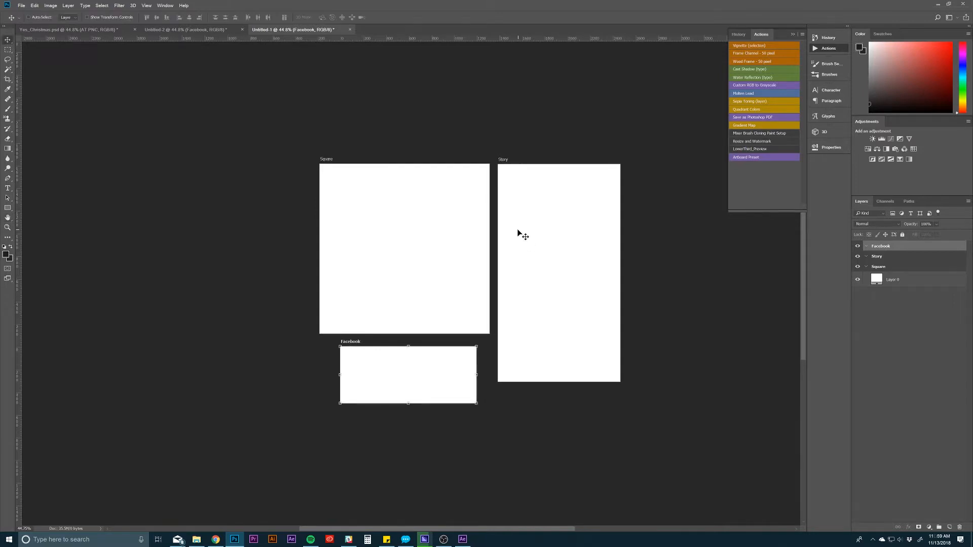
Step: Cover the Square, Story and Facebook artboards each with a red rectangle slightly larger than the artboard
left_click(880, 321)
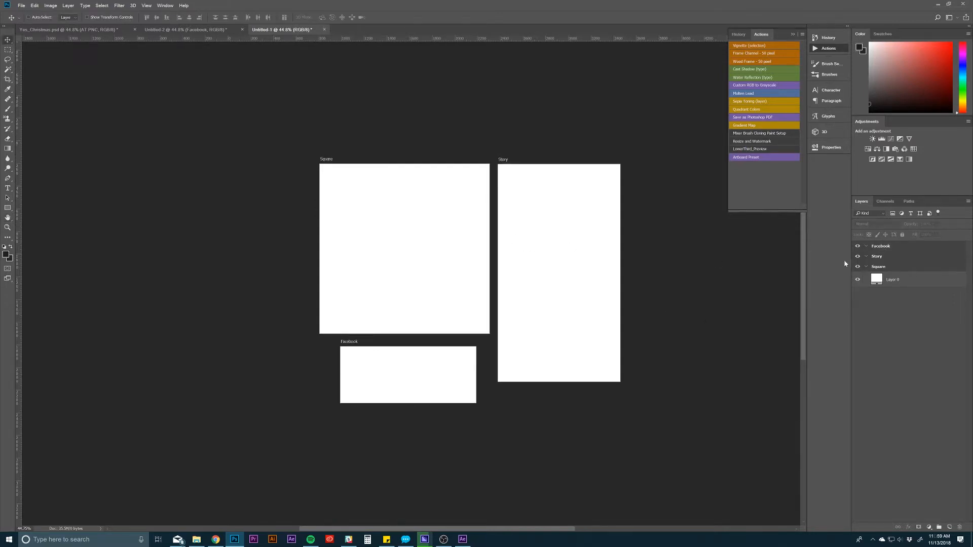
left_click(867, 267)
left_click(7, 208)
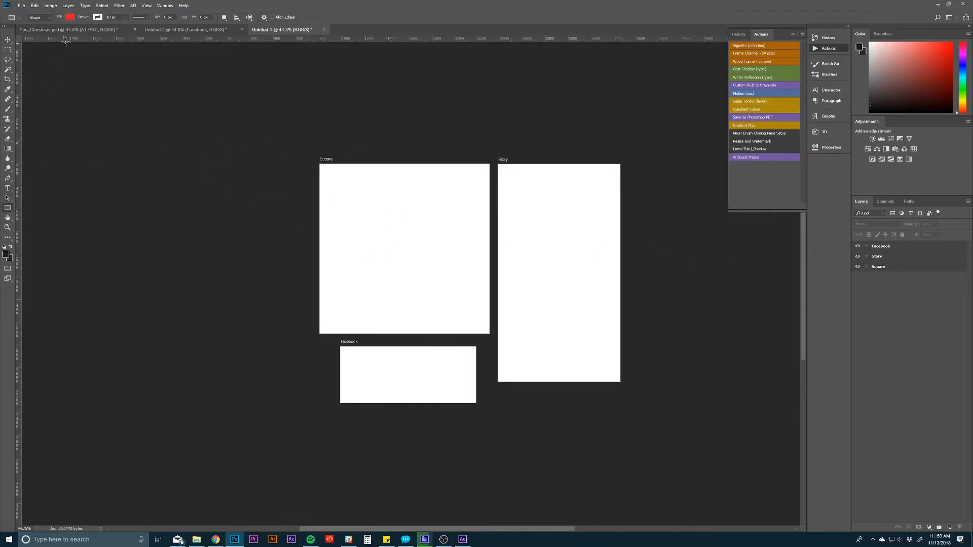
left_click_drag(301, 155, 491, 338)
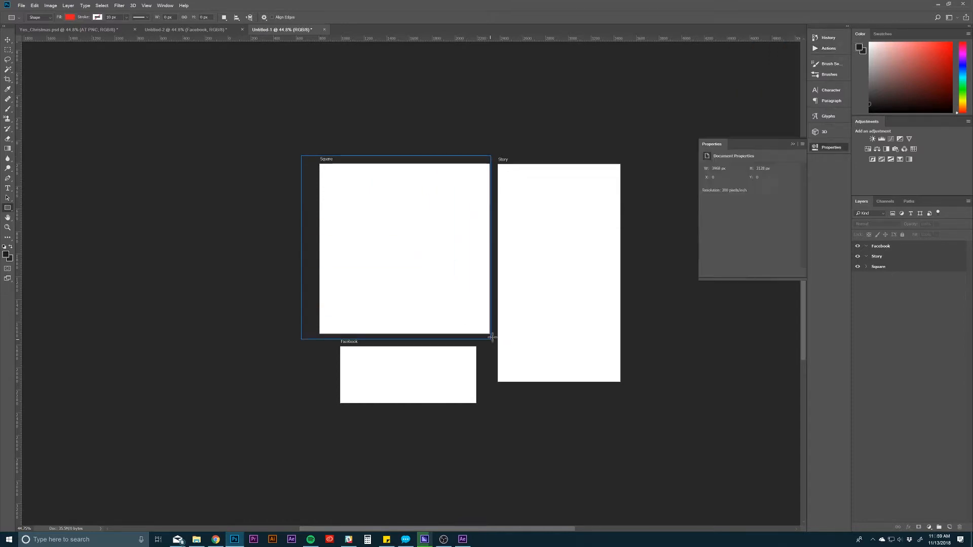
left_click_drag(494, 152, 628, 394)
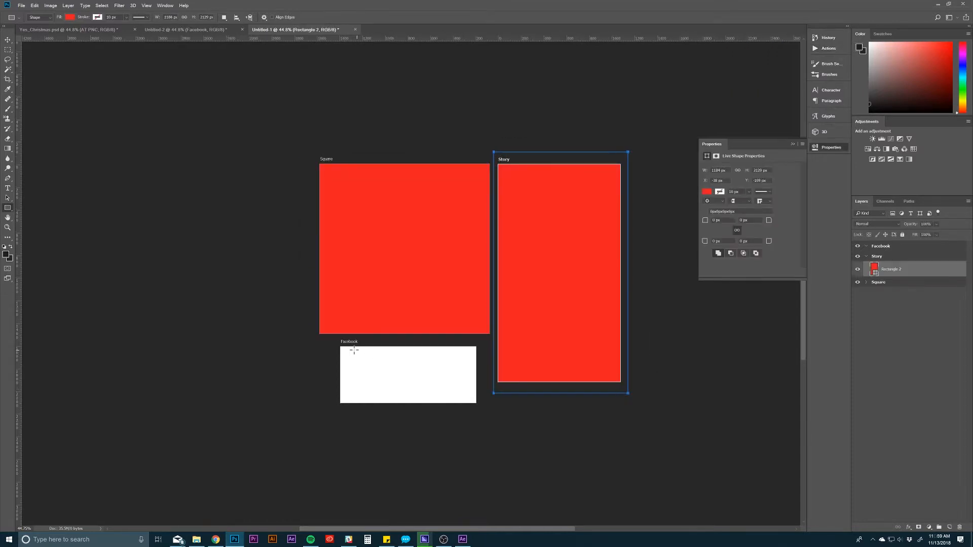
left_click_drag(333, 344, 479, 412)
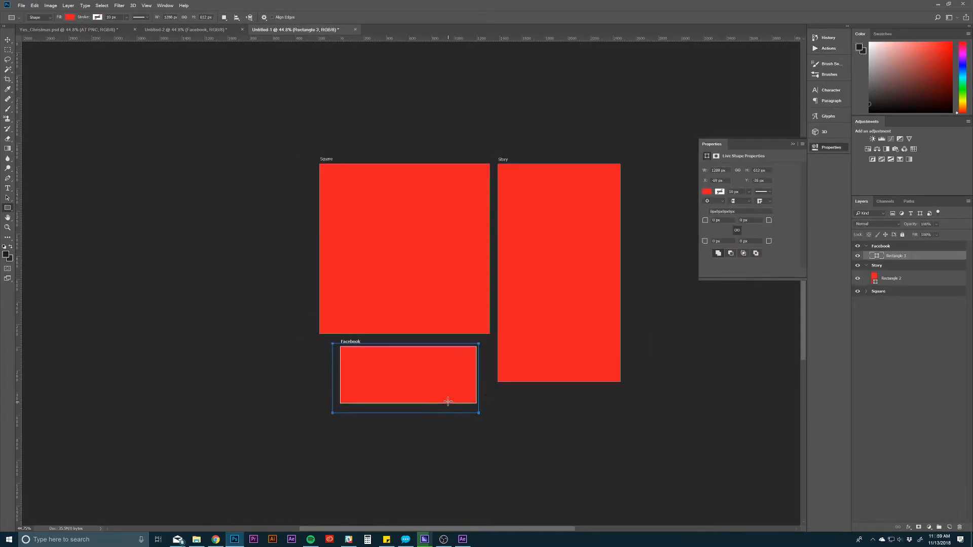
left_click(874, 335)
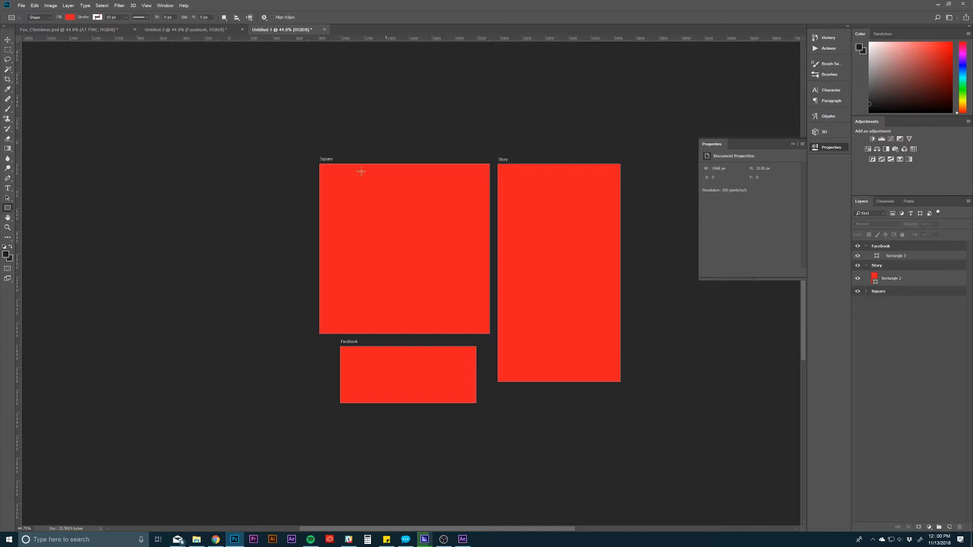
Step: Collapse the Story and Facebook artboards in the layer list and deselect all layers
left_click(881, 268)
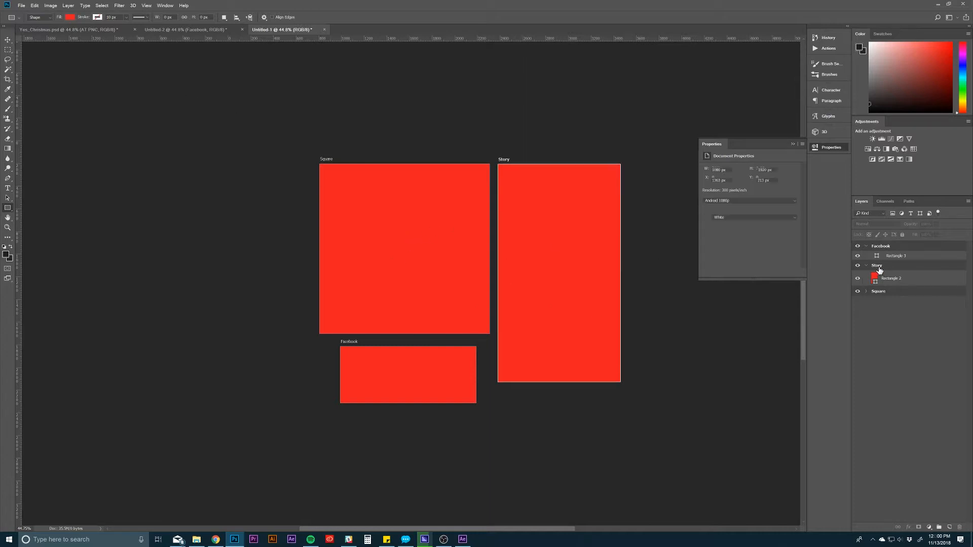
left_click(867, 267)
left_click(867, 246)
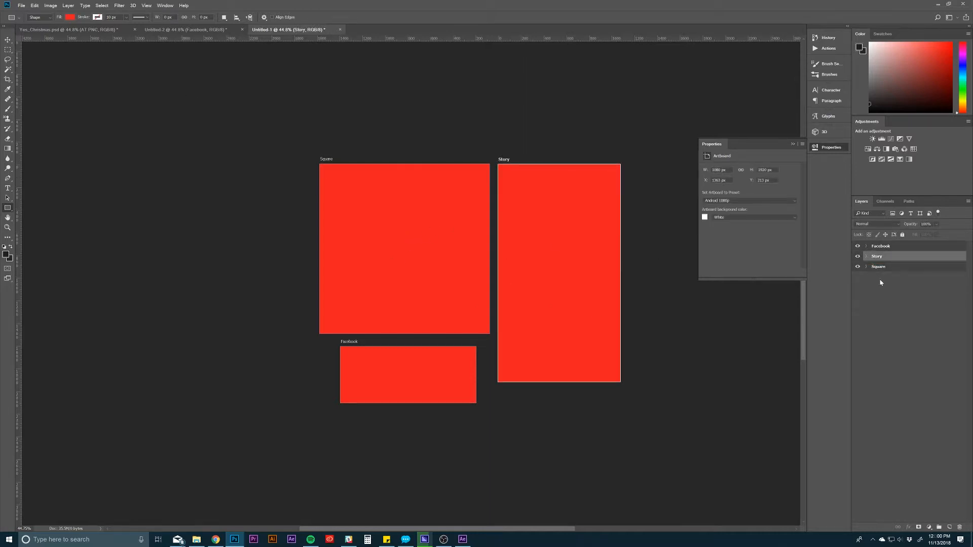
left_click(881, 282)
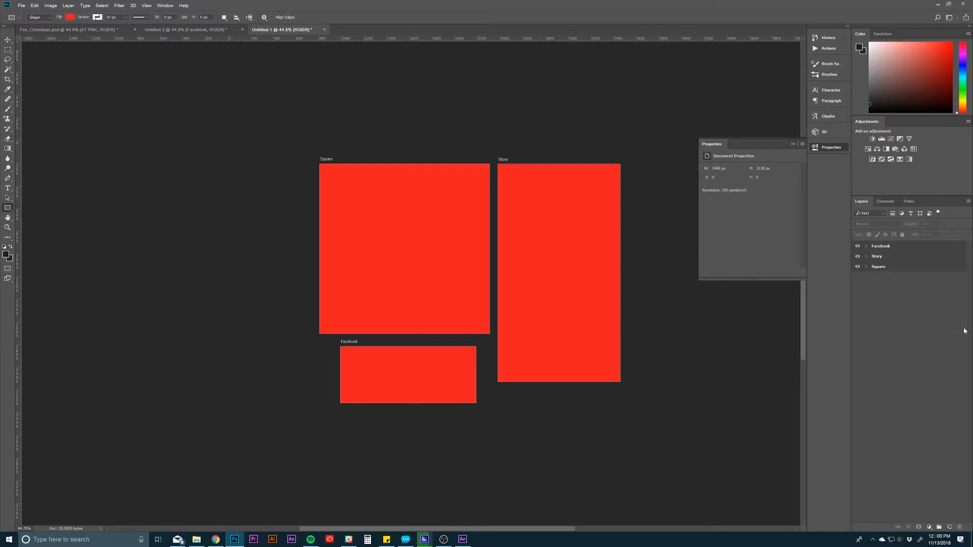
Step: Return the actions to the editable list and collapse the Artboard Preset action
left_click(827, 48)
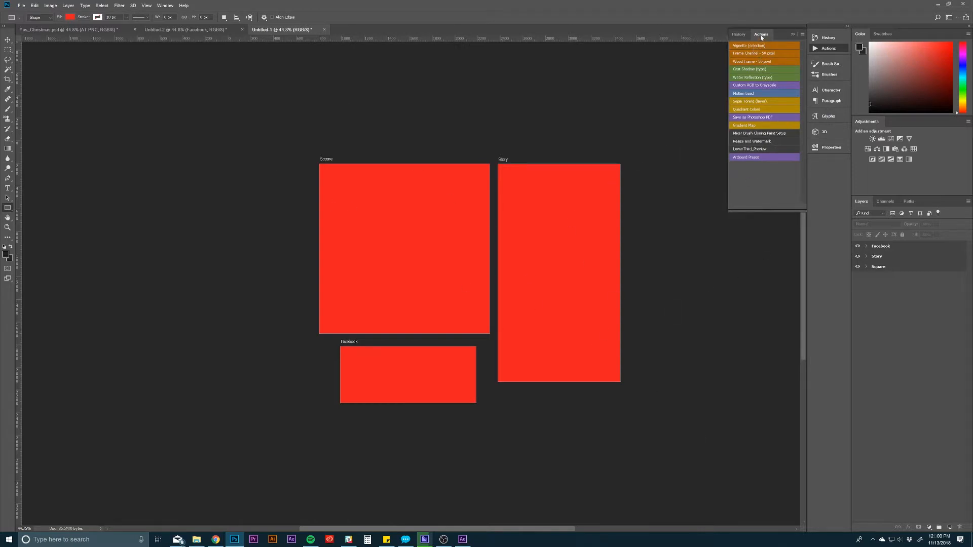
left_click(802, 34)
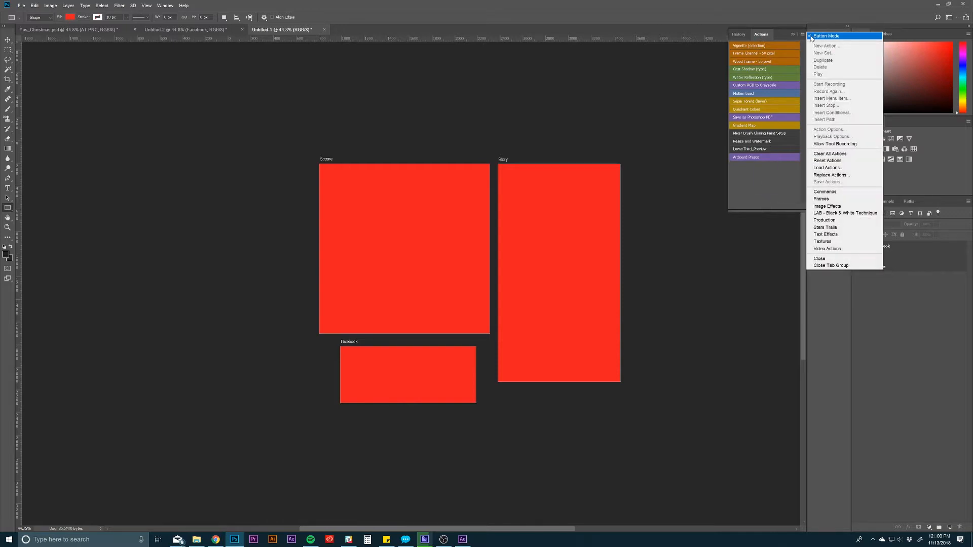
left_click(813, 38)
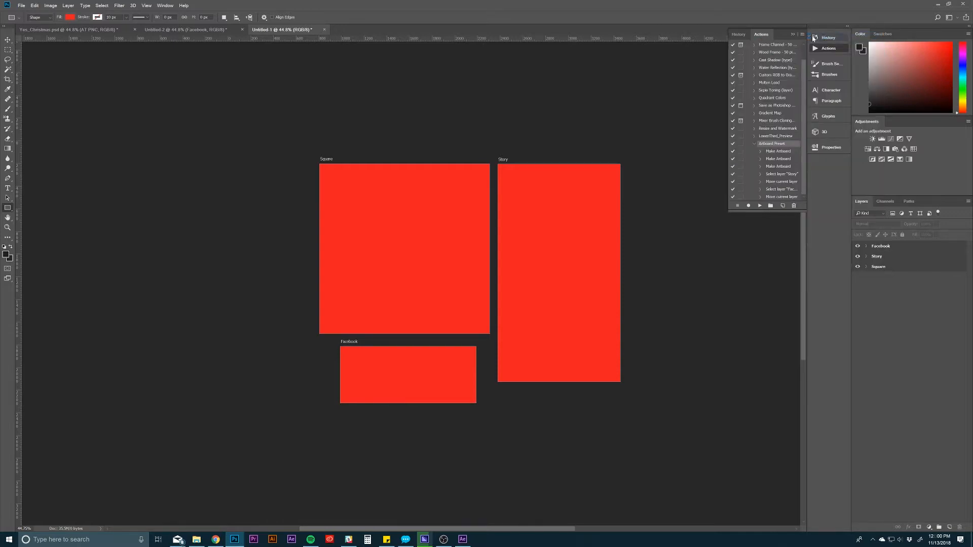
left_click(754, 144)
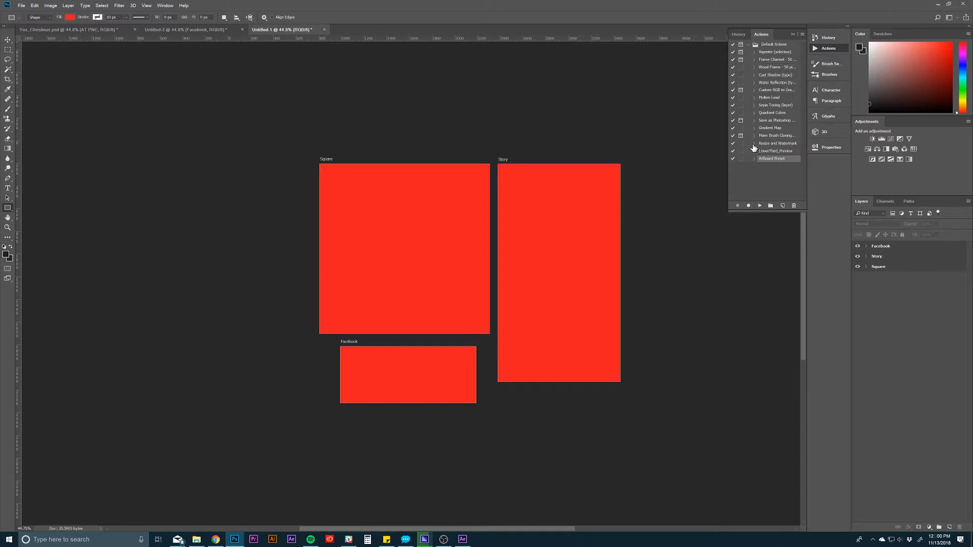
Step: Create a new action named Logo Insert in Default Actions with a colour label and start recording it
left_click(763, 178)
left_click(783, 206)
type("Logo Insert")
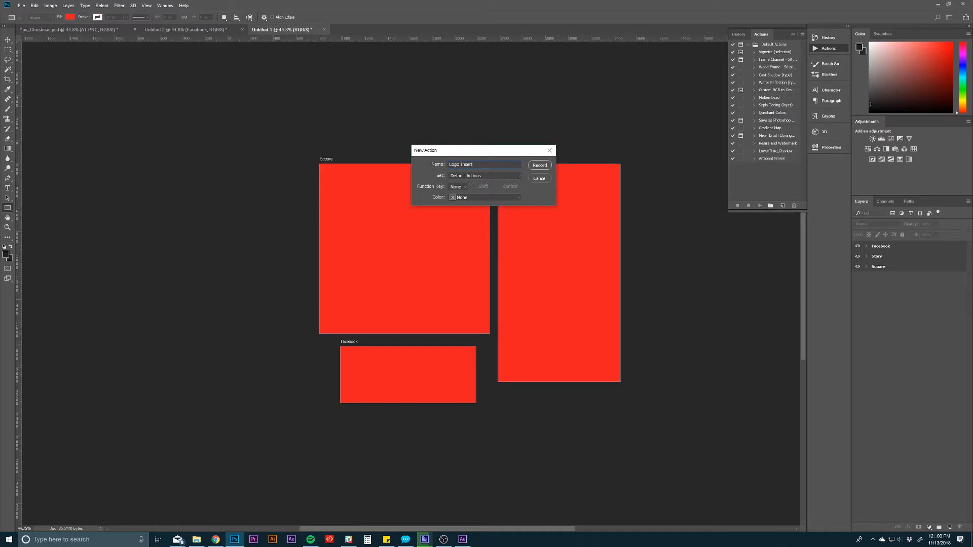
left_click(484, 197)
left_click(479, 214)
left_click(541, 165)
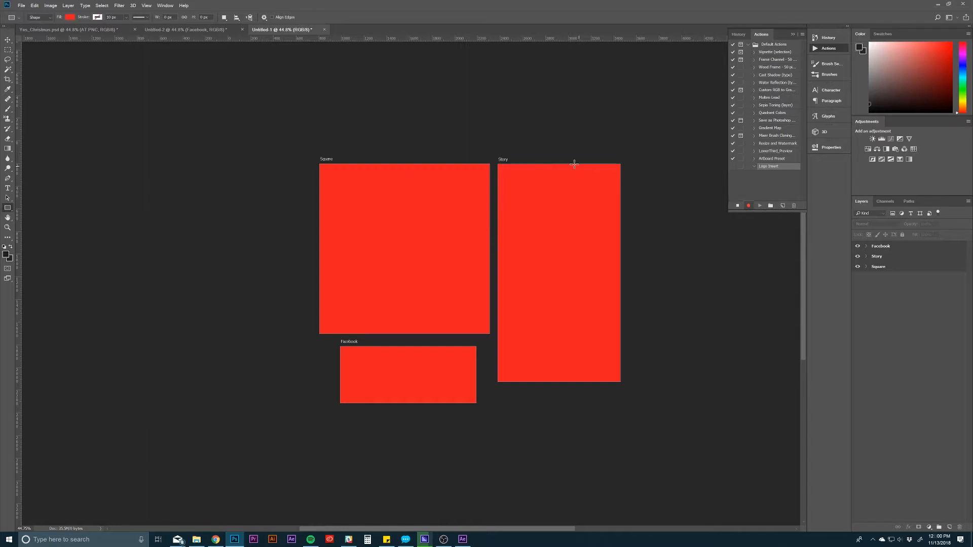
Step: Place the PP_Horizontal_3 logo as an embedded file in the Square artboard, scaled to about 12% in its lower-left corner
left_click(880, 268)
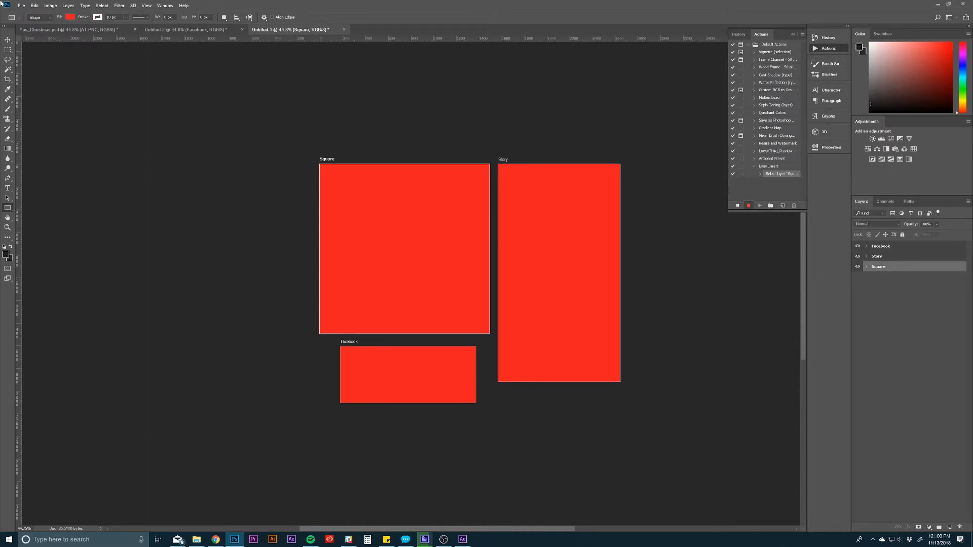
left_click(22, 6)
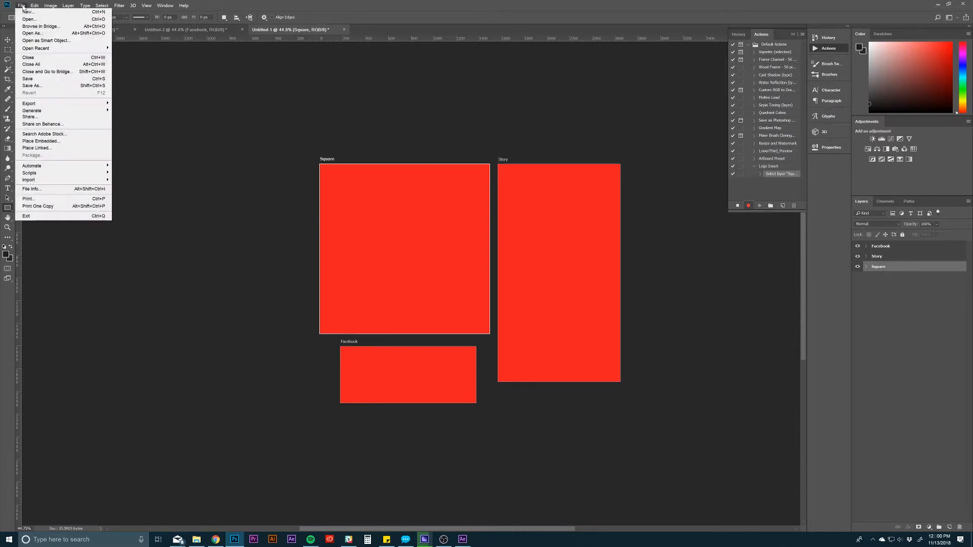
left_click(39, 141)
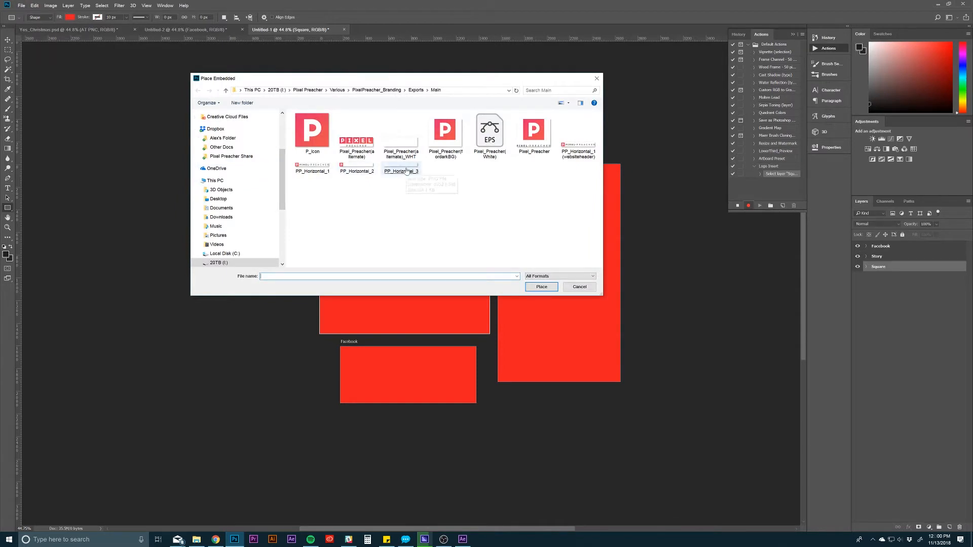
double_click(400, 169)
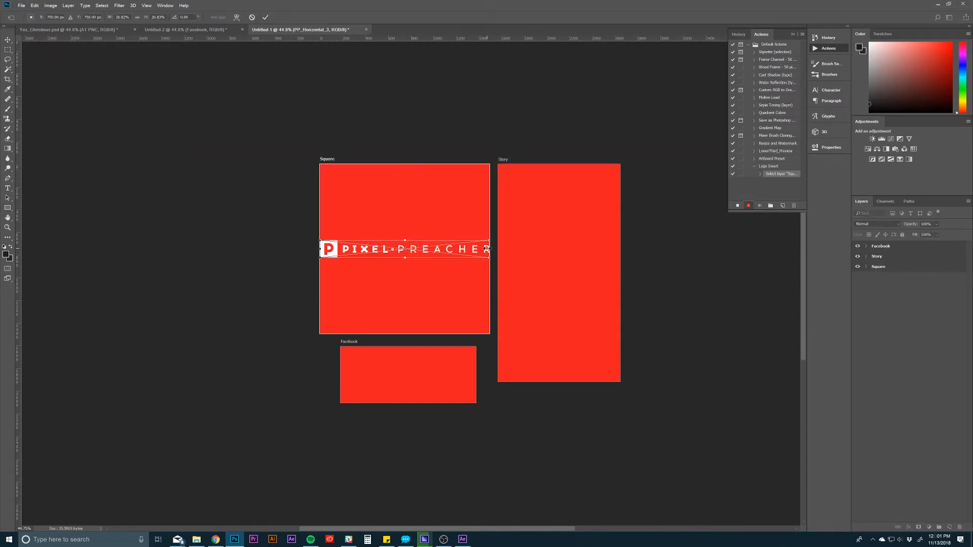
left_click_drag(492, 239, 385, 324)
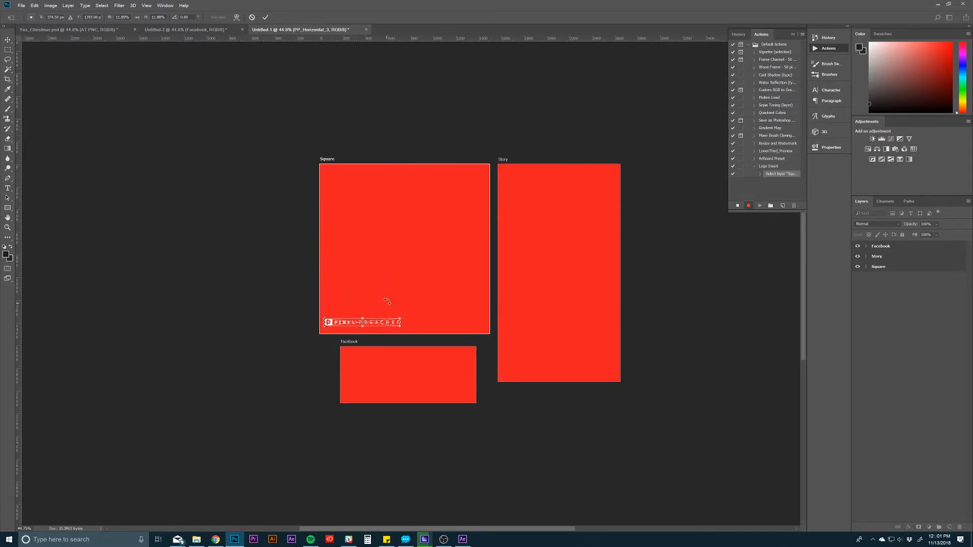
key("u")
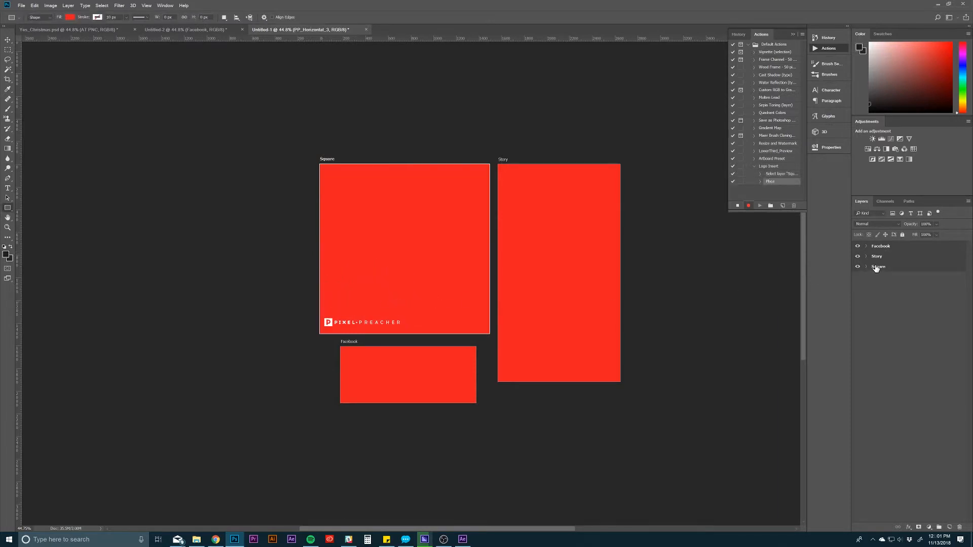
Step: Place the embedded Pixel_Preacher(alternate)_WHT logo in the Story artboard, scaled down and centred near its lower edge
left_click(877, 256)
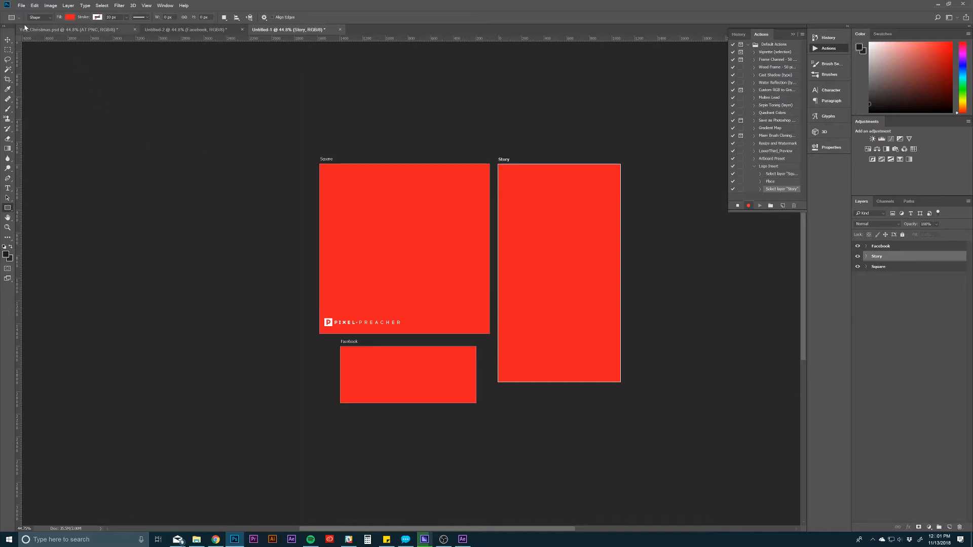
left_click(21, 6)
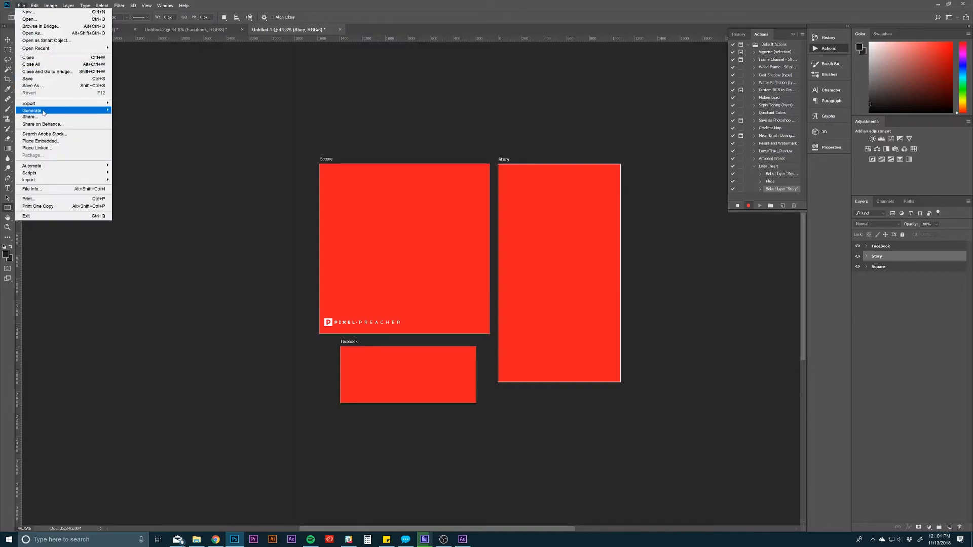
left_click(45, 142)
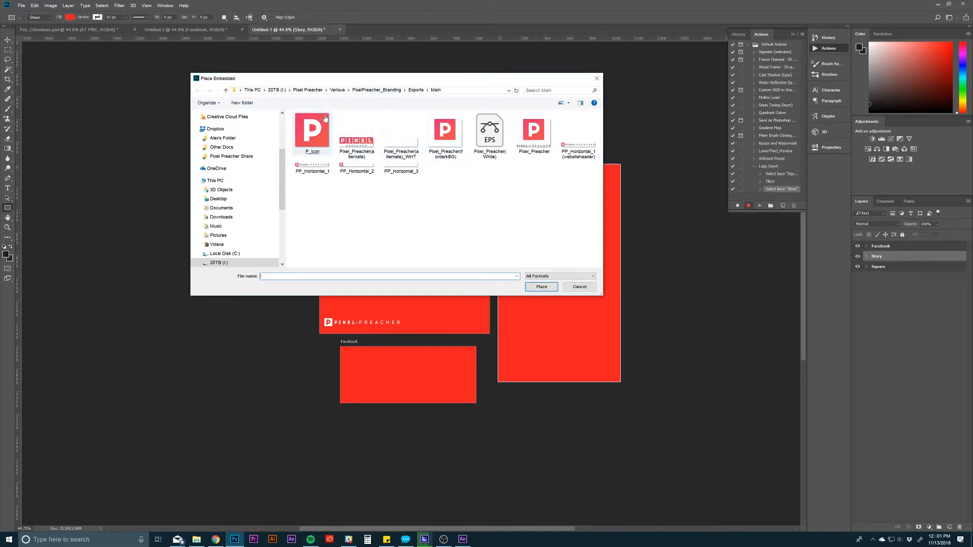
double_click(401, 133)
left_click_drag(497, 256, 534, 364)
key("Return")
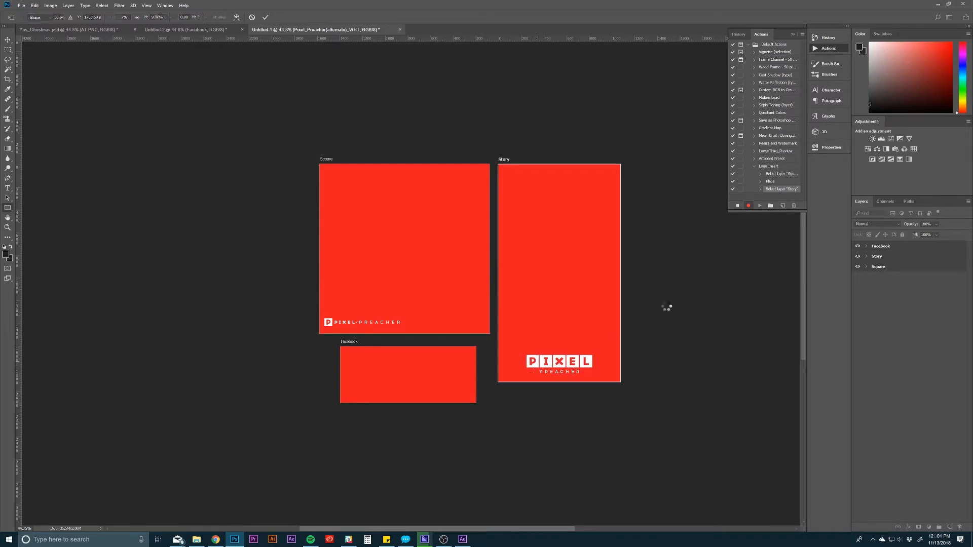
Step: Place the PP_Horizontal_3 logo as an embedded file in the Facebook artboard, positioned in its lower-left corner
left_click(881, 249)
left_click(23, 6)
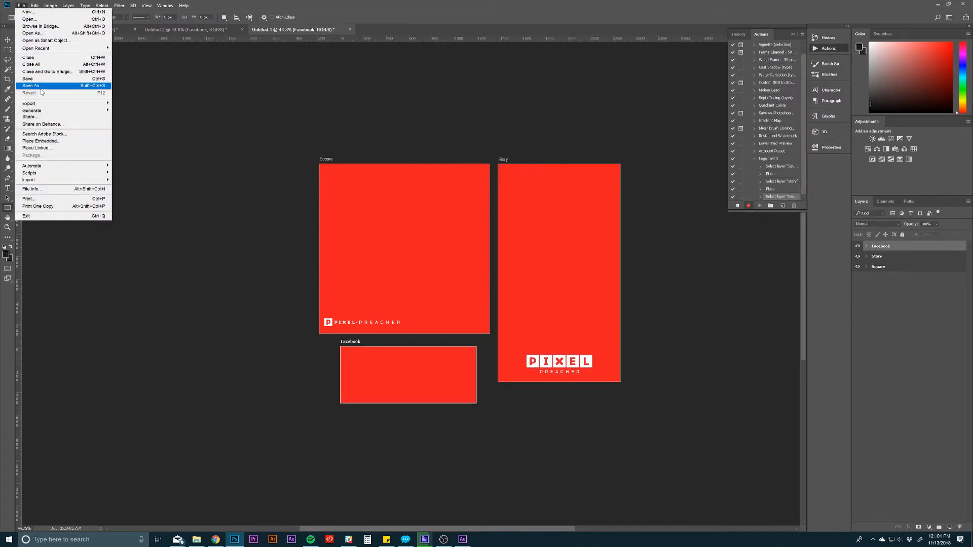
left_click(42, 141)
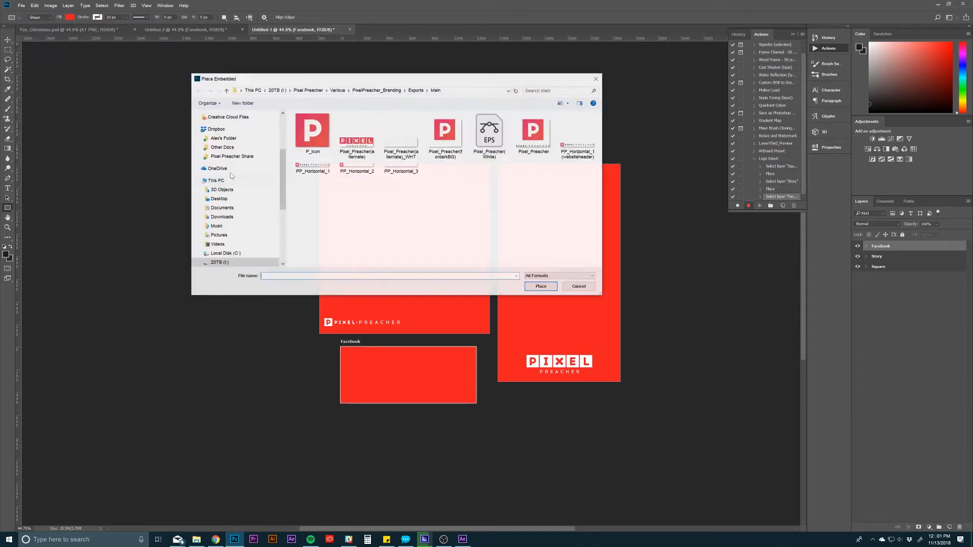
double_click(398, 166)
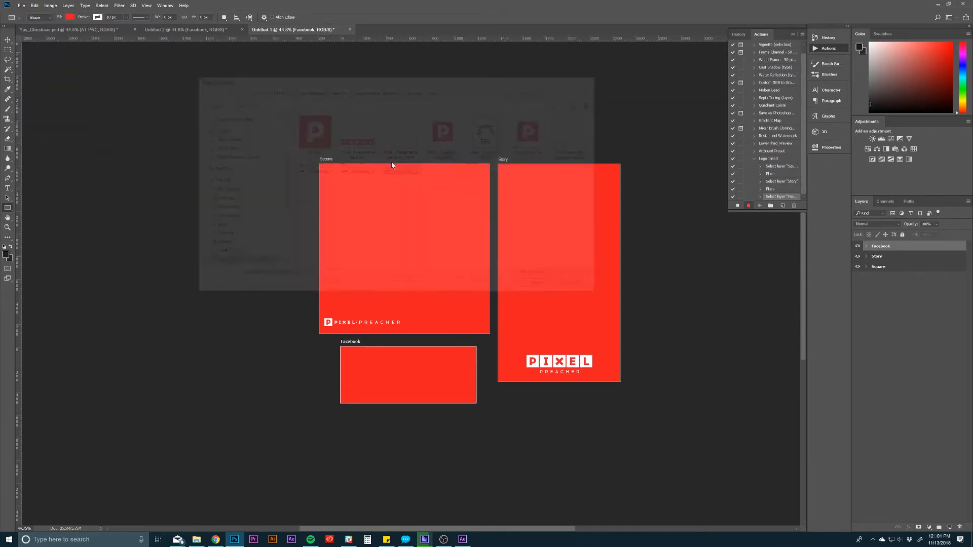
left_click_drag(477, 368, 395, 395)
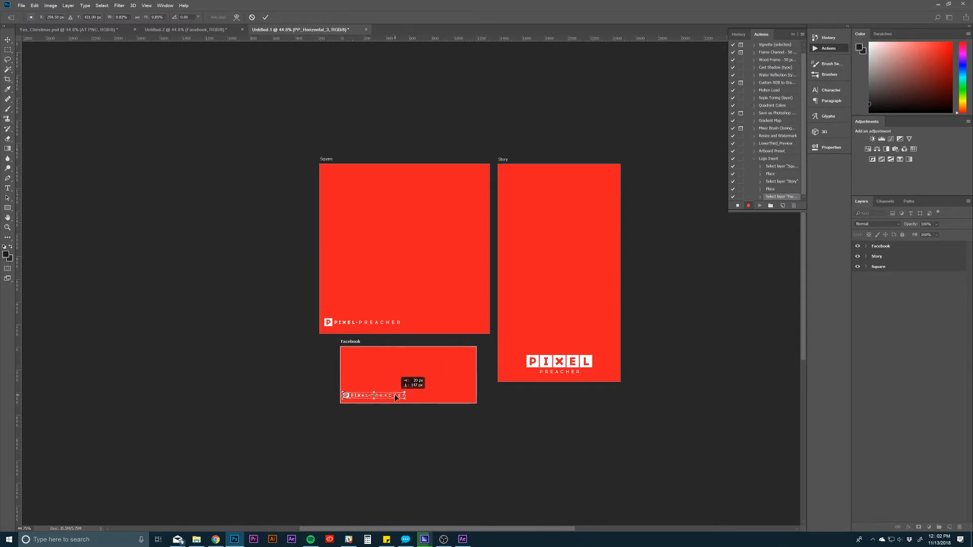
key("Return")
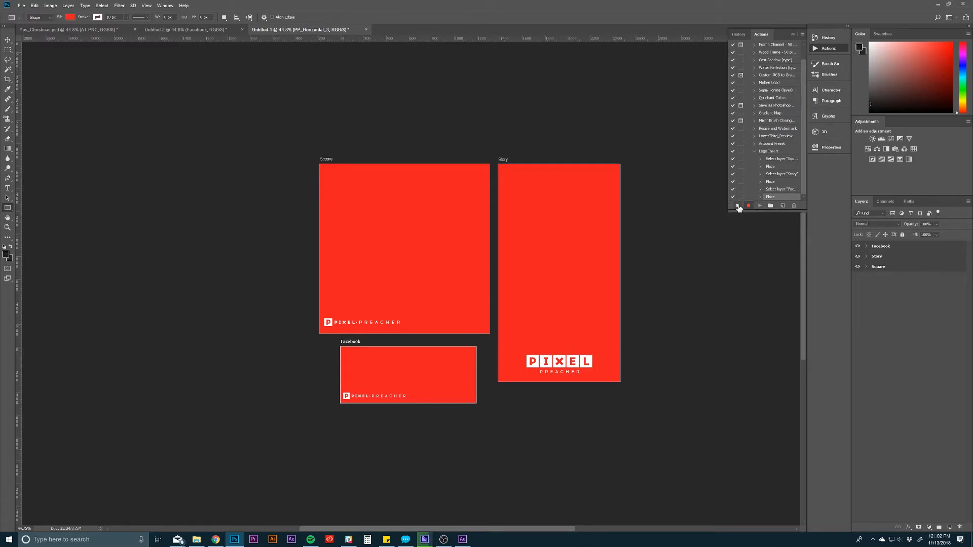
Step: Expand the Facebook artboard and set its PP_Horizontal_3 logo layer's opacity to 30%
left_click(867, 247)
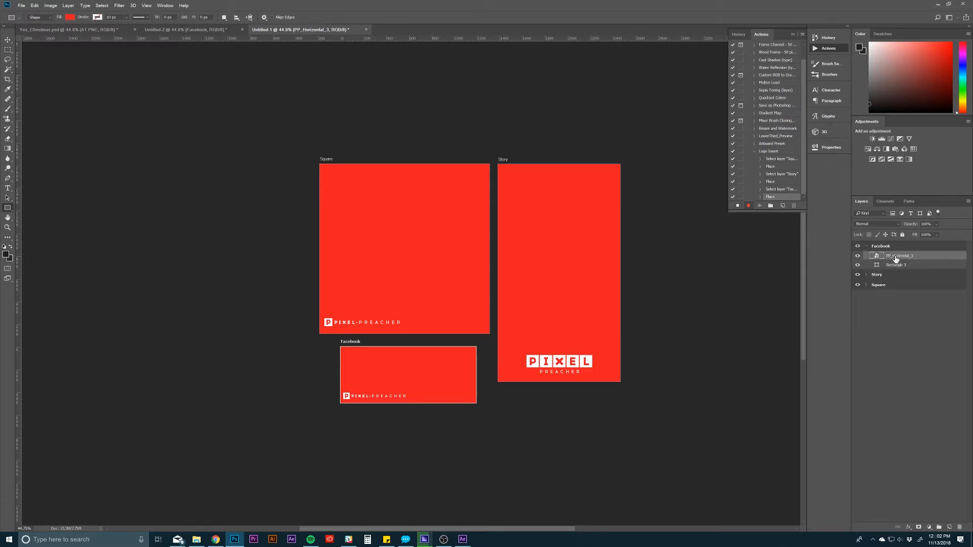
type("30")
key("Return")
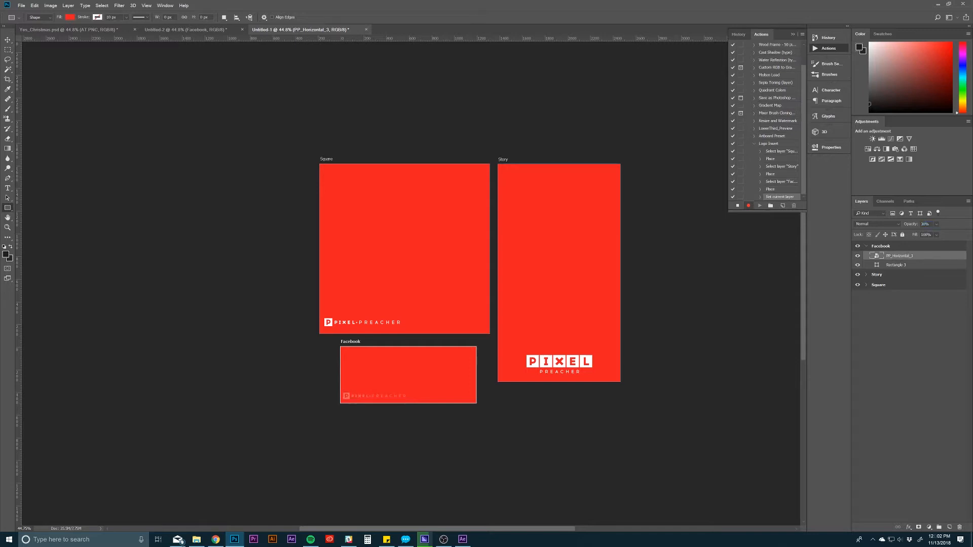
Step: Set the Pixel_Preacher(alternate)_WHT logo's opacity to 30% in the Story artboard and stop recording the Logo Insert action
left_click(866, 246)
left_click(866, 256)
left_click(880, 271)
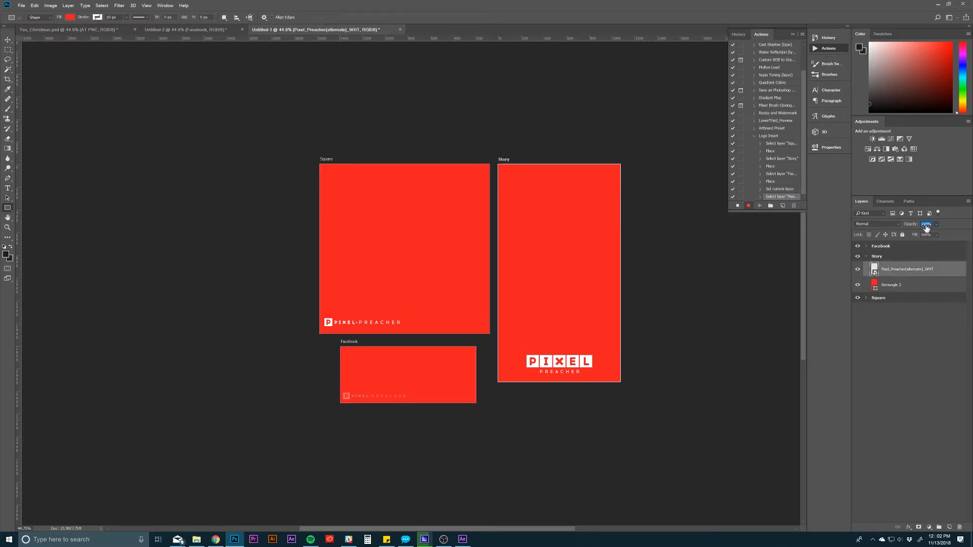
type("30")
key("Return")
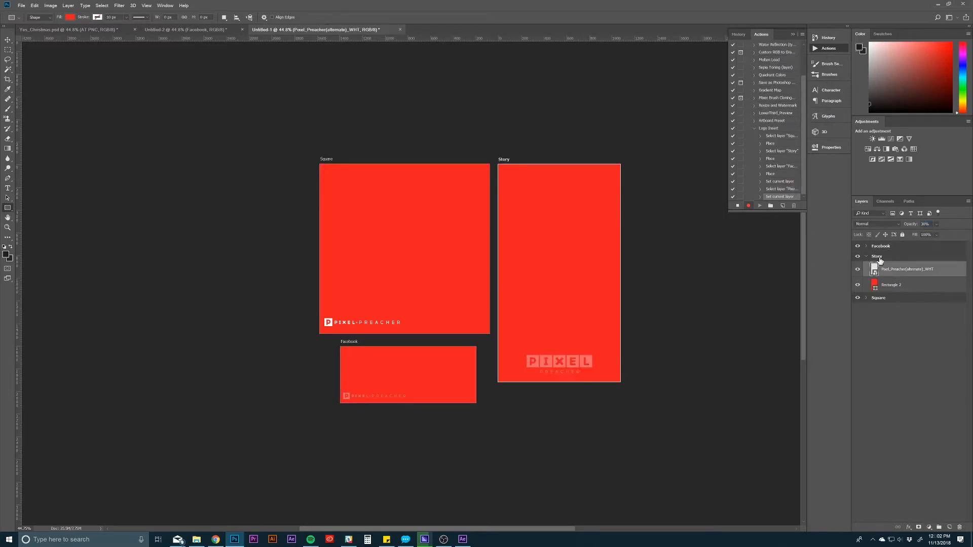
left_click(867, 260)
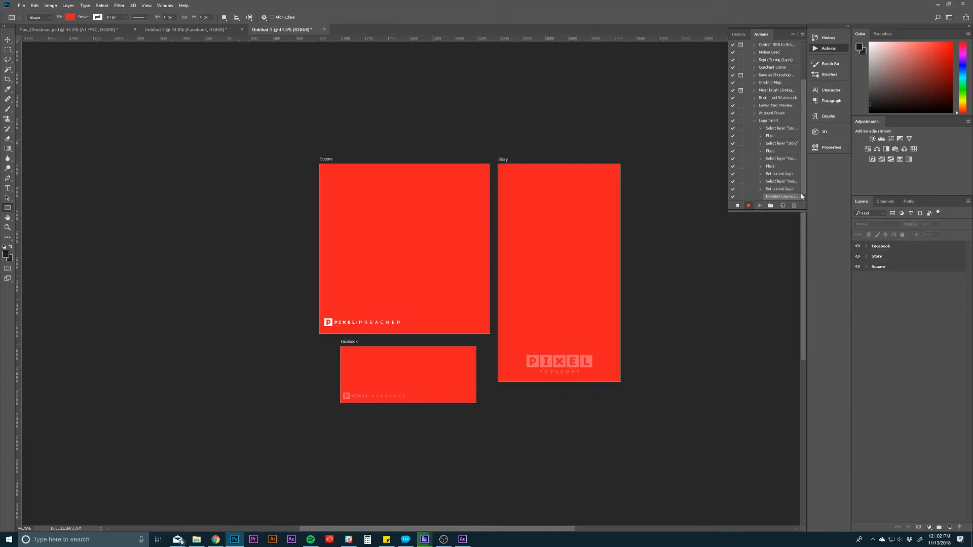
left_click(737, 205)
Step: Create a new document and run the Artboard Preset action in it with the actions shown in Button Mode
key("ctrl+n")
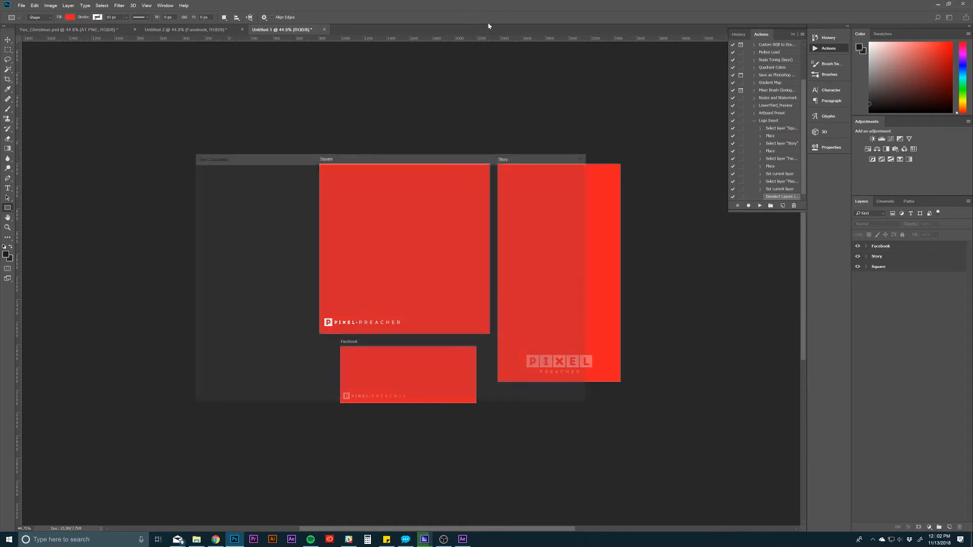
left_click(540, 393)
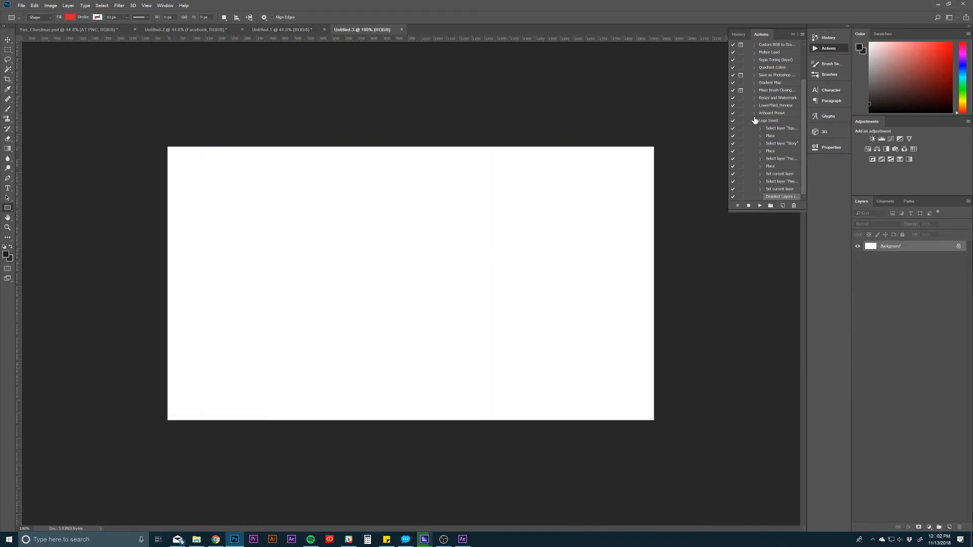
left_click(802, 34)
left_click(824, 36)
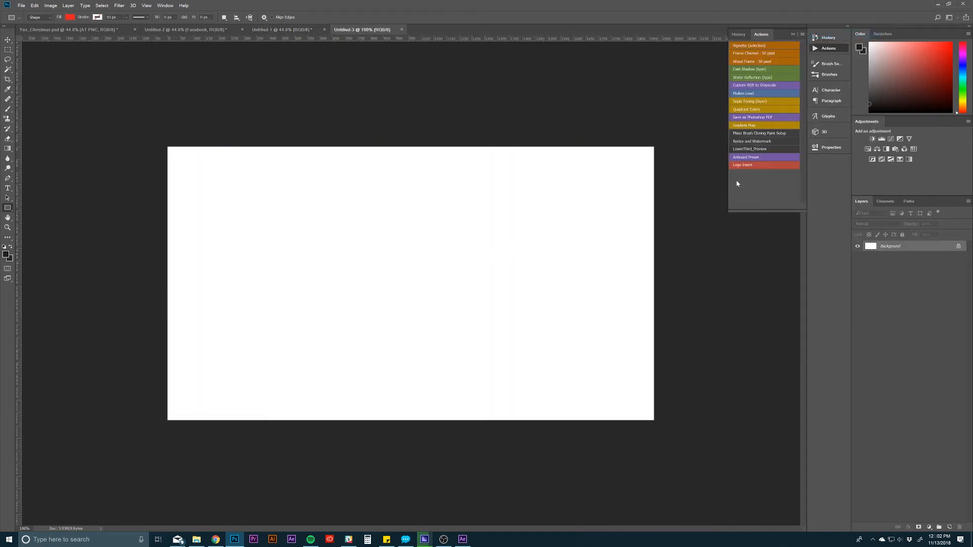
left_click(746, 157)
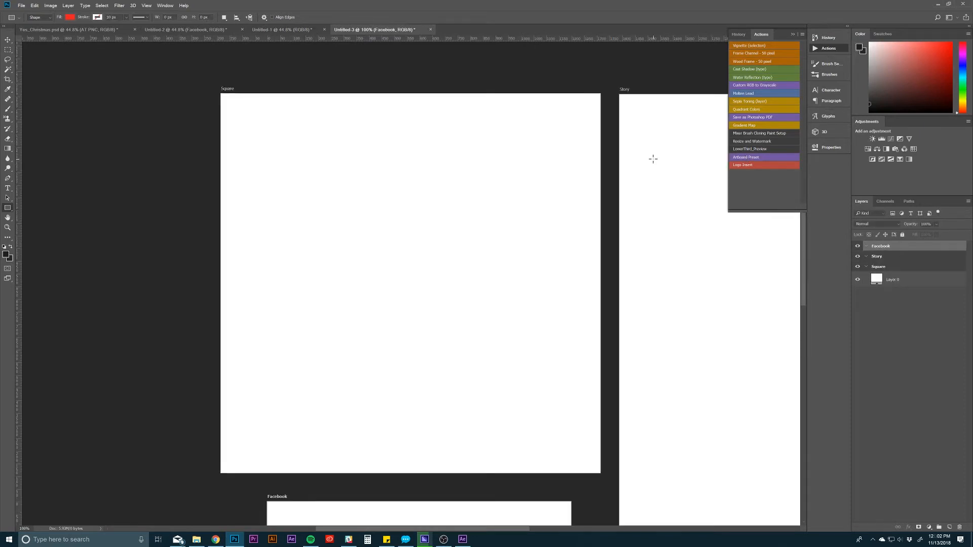
Step: Cover the Square, Story and Facebook artboards with one red rectangle each, drawn slightly larger than the artboard
key("z")
left_click_drag(646, 265, 632, 269)
key("space")
left_click_drag(747, 327, 590, 220)
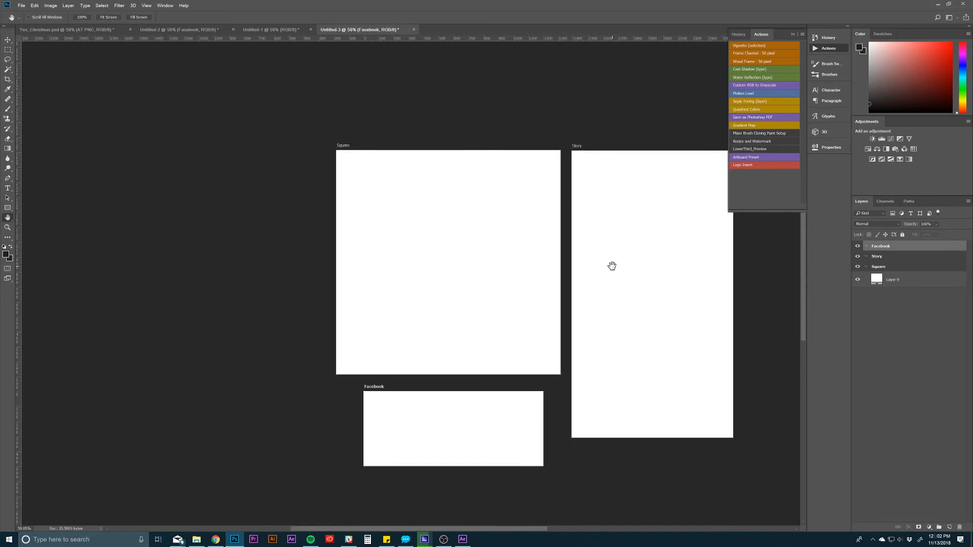
left_click_drag(613, 267, 548, 248)
key("v")
left_click(7, 208)
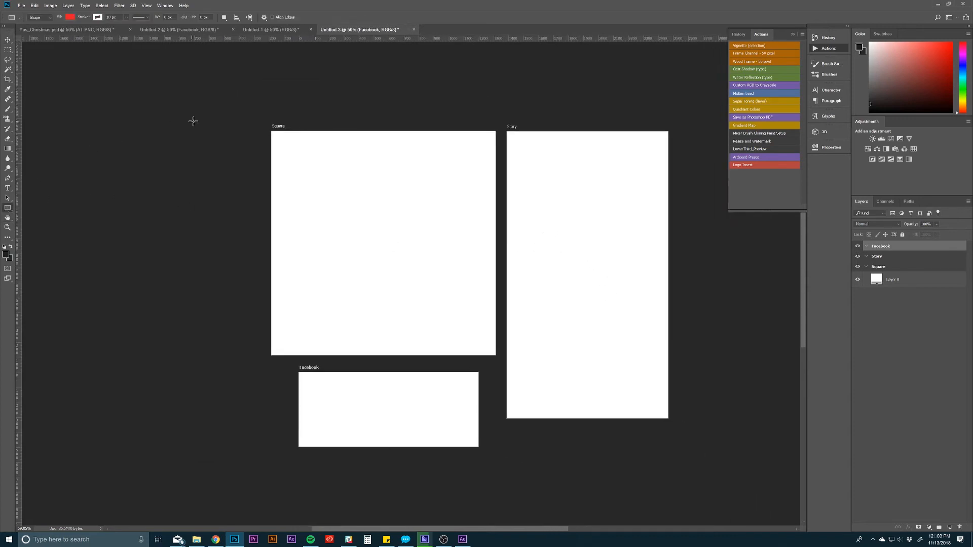
left_click_drag(244, 119, 499, 361)
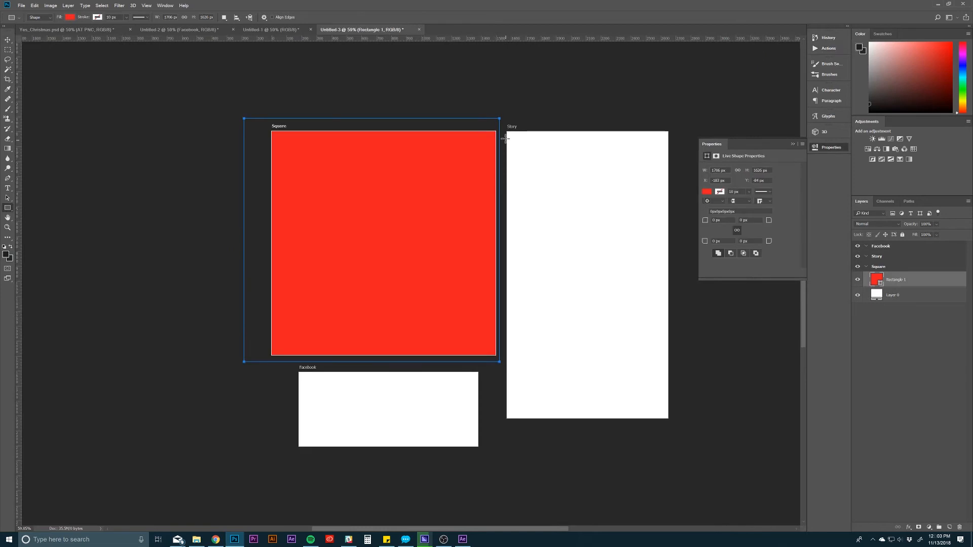
left_click_drag(504, 123, 672, 433)
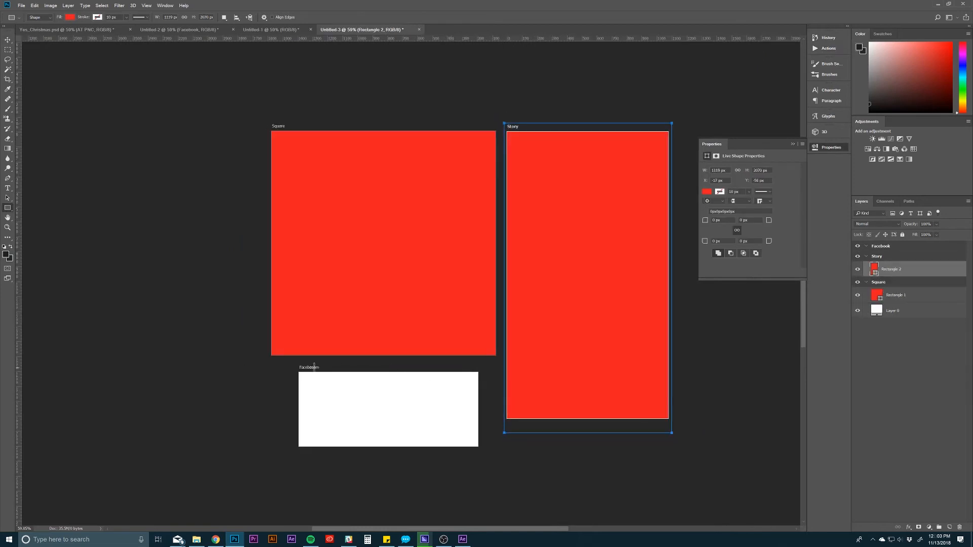
left_click_drag(292, 367, 487, 458)
Step: Deselect all layers and run the Logo Insert action on the three red artboards
left_click(876, 403)
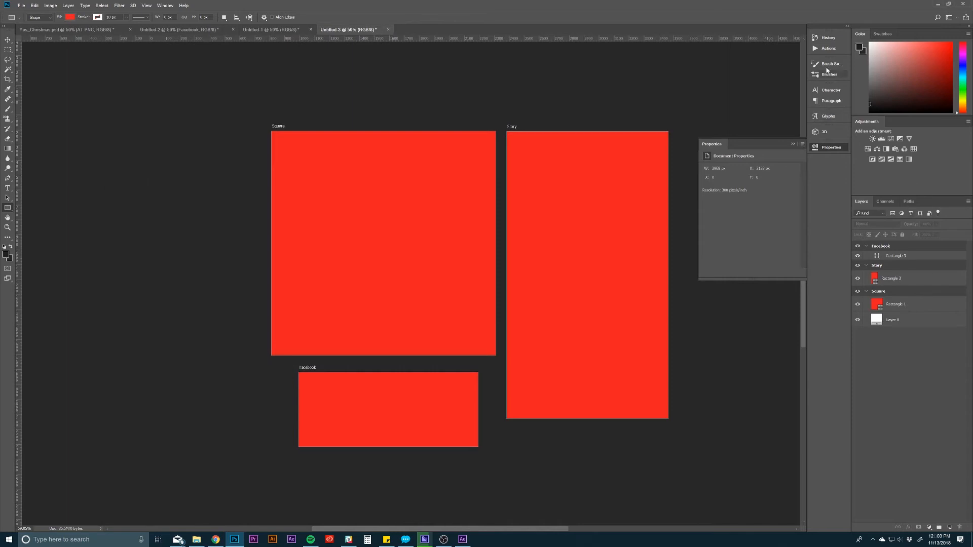
left_click(826, 50)
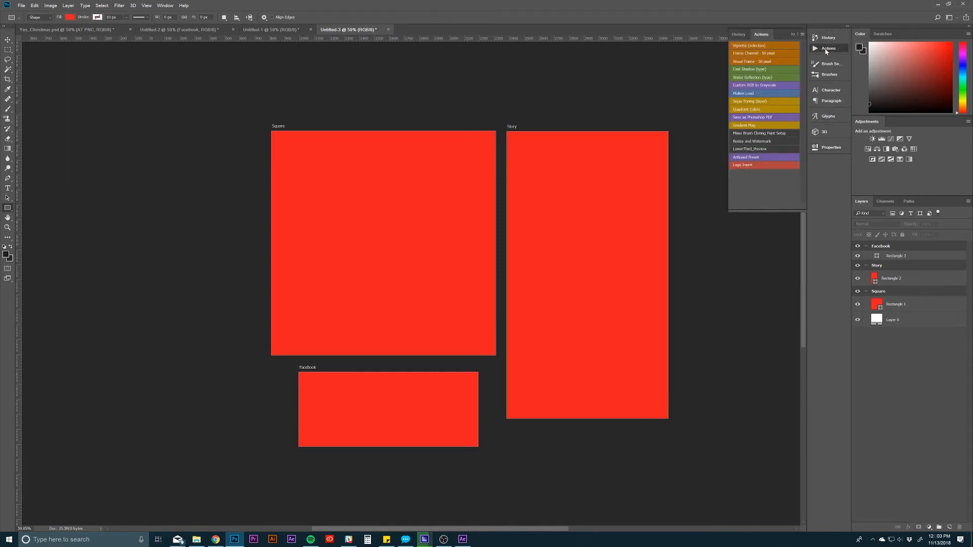
left_click(743, 166)
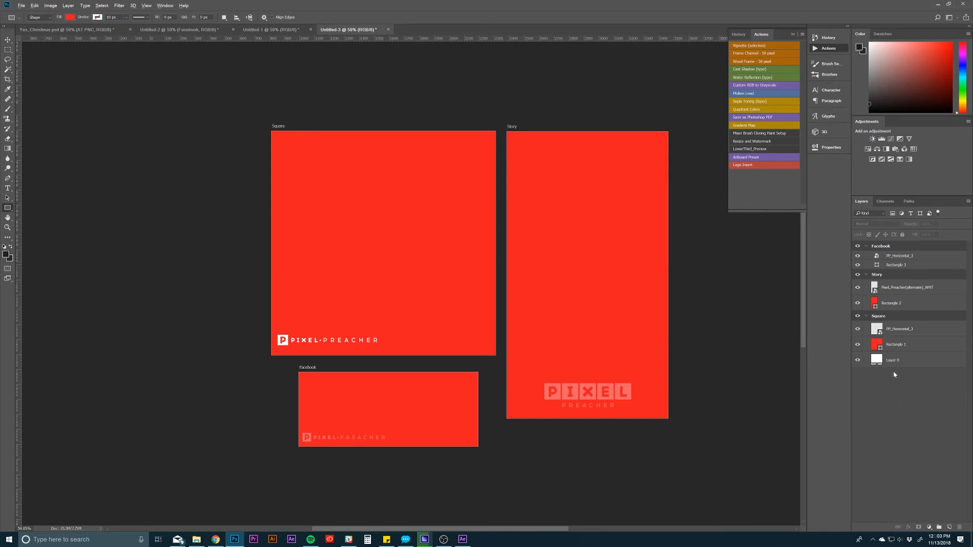
Step: Undo the Logo Insert action, keeping the red rectangles in all three artboards
key("ctrl+alt+z")
key("ctrl+alt+z")
key("ctrl+alt+z")
key("ctrl+alt+z")
key("ctrl+alt+z")
key("ctrl+alt+z")
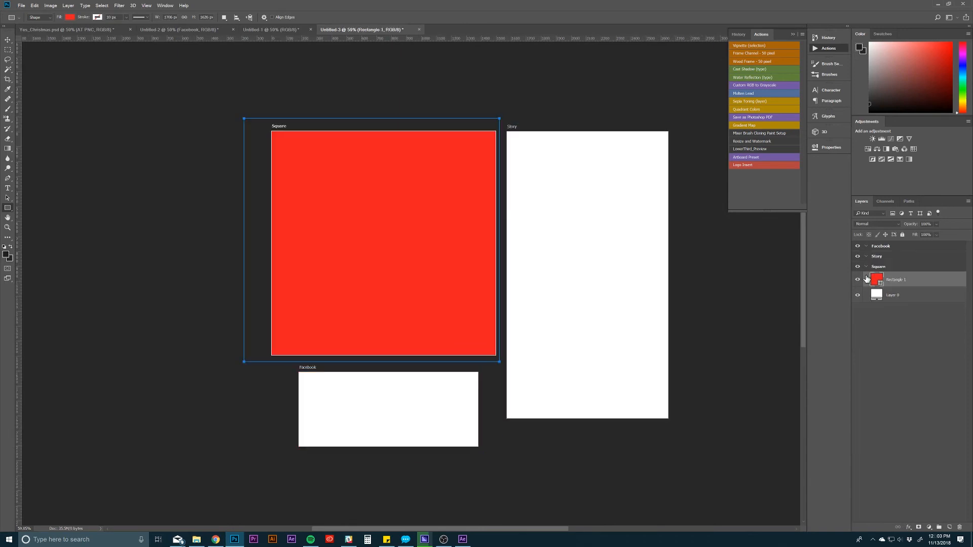
key("ctrl+z")
key("ctrl+alt+z")
key("ctrl+alt+z")
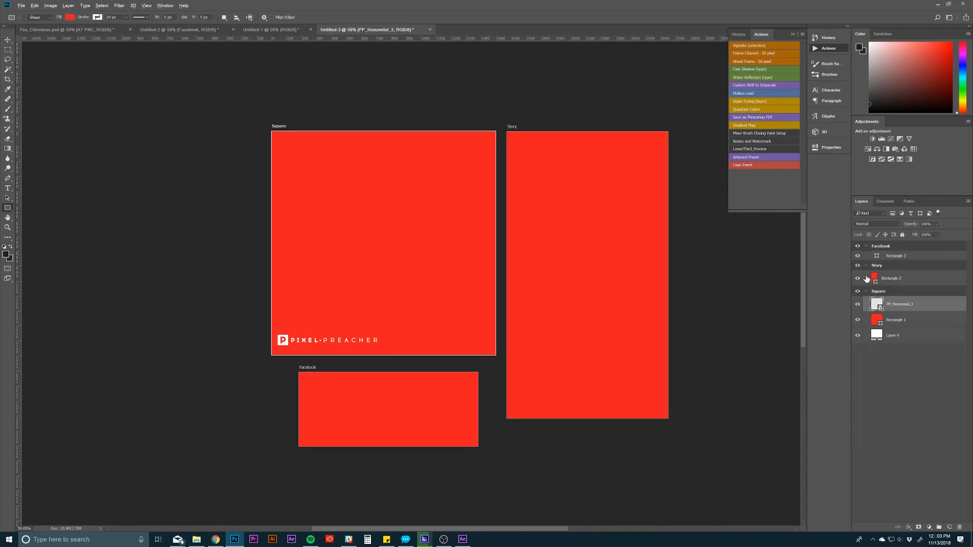
key("ctrl+alt+z")
key("ctrl+alt+z")
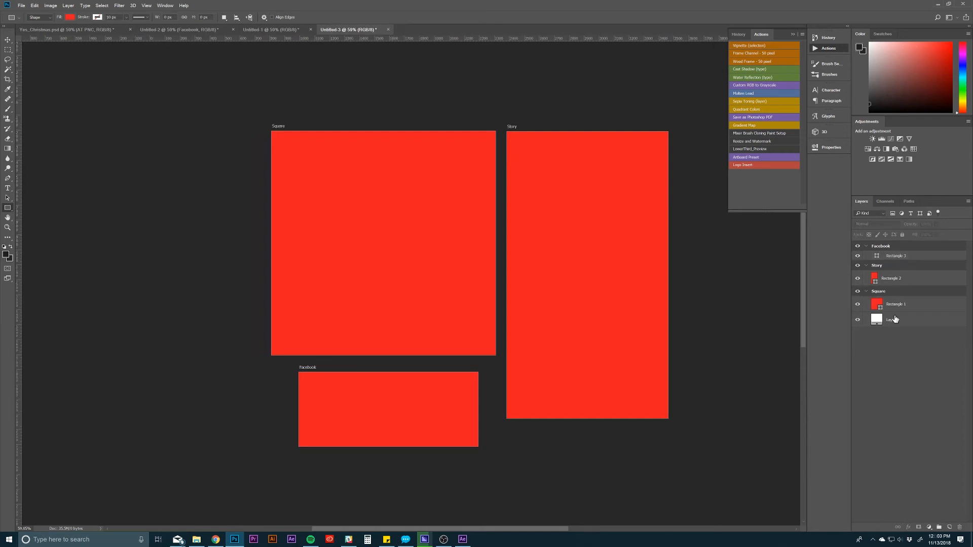
Step: Collapse the Story, Square and Facebook artboard groups in the layer list
left_click(867, 266)
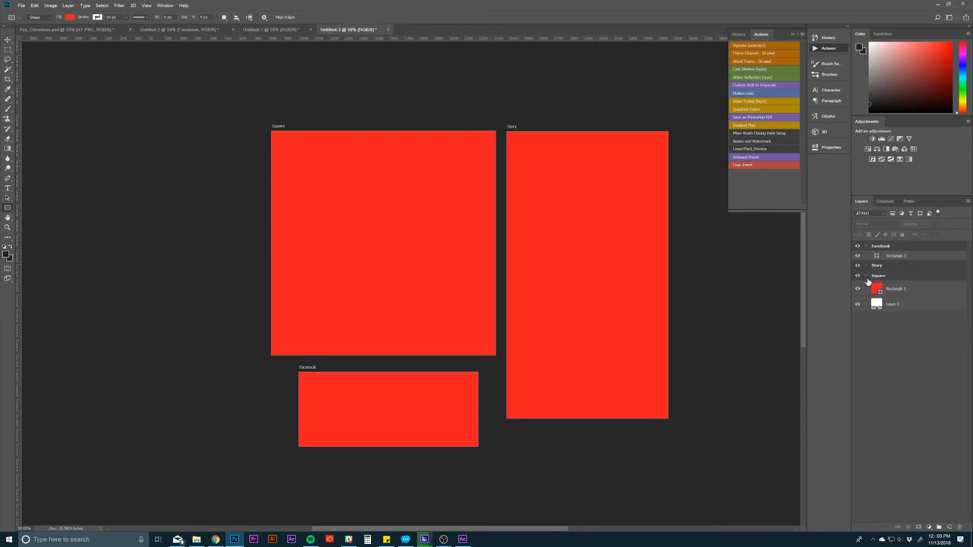
left_click(866, 277)
left_click(867, 247)
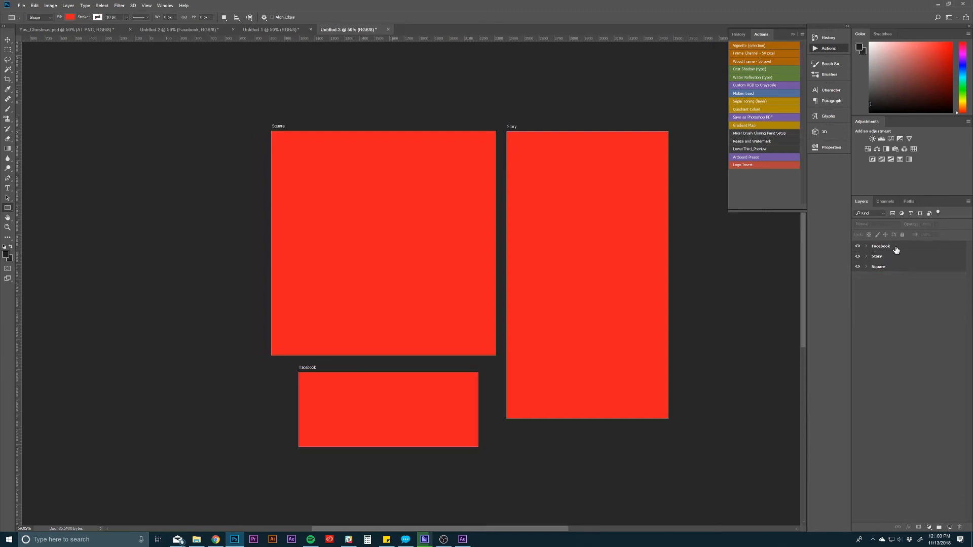
Step: Move the Facebook artboard to the right of the Story artboard, and shift the Story artboard upward
left_click(872, 248)
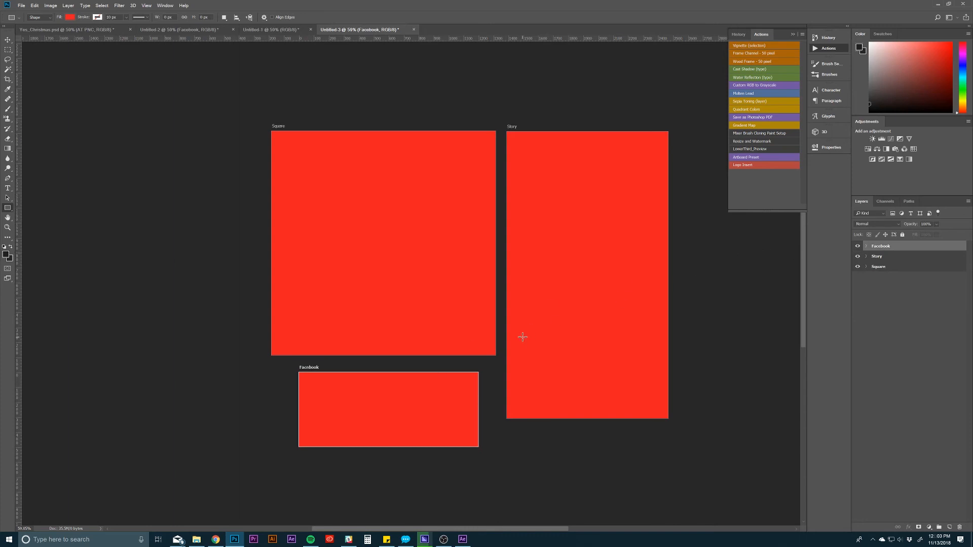
key("v")
left_click_drag(442, 382, 748, 255)
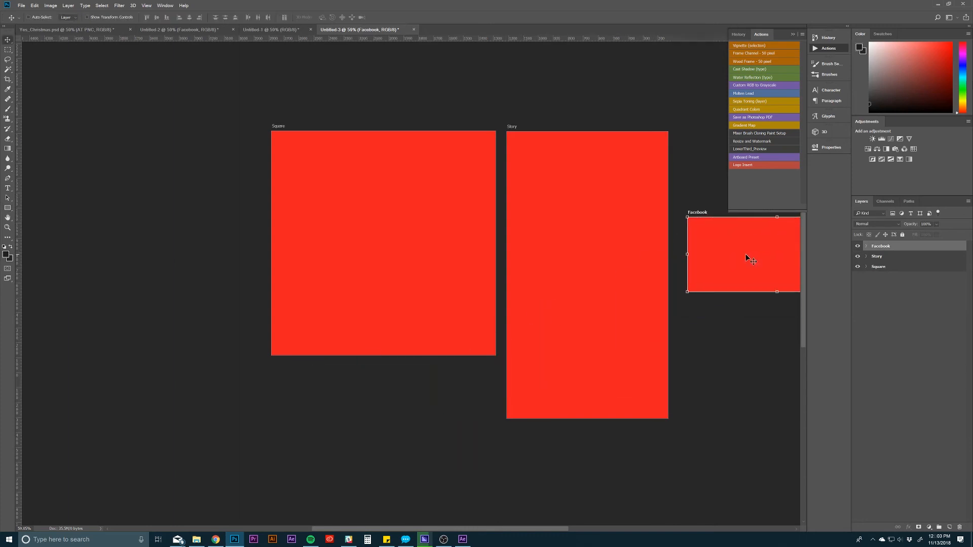
left_click(875, 259)
left_click_drag(559, 226, 555, 144)
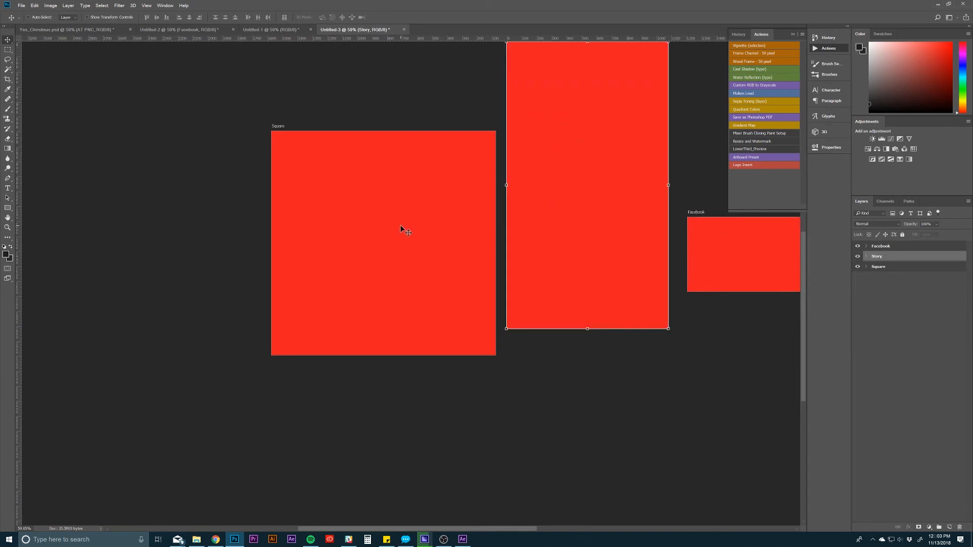
Step: Deselect all layers and run the Logo Insert action on the rearranged artboards
key("h")
left_click_drag(543, 261, 419, 320)
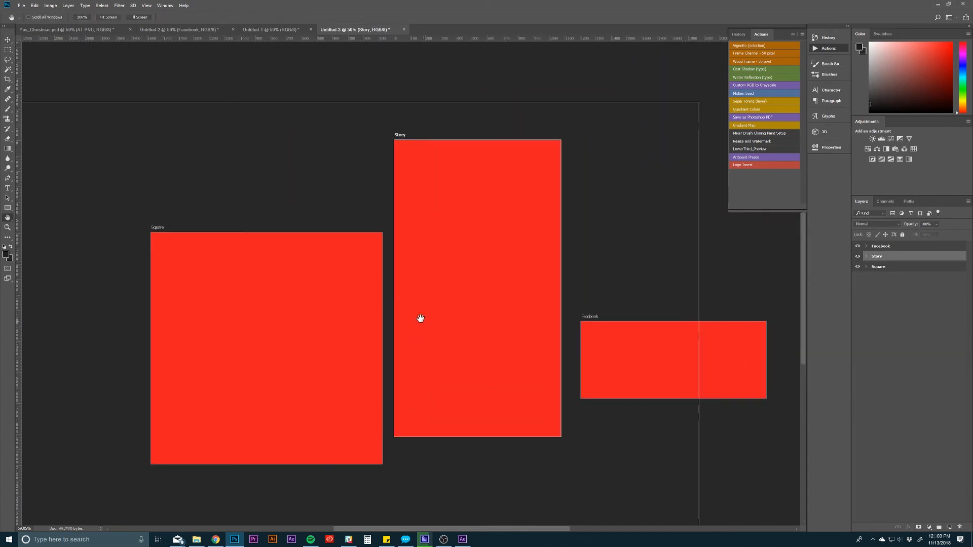
left_click_drag(520, 275, 583, 267)
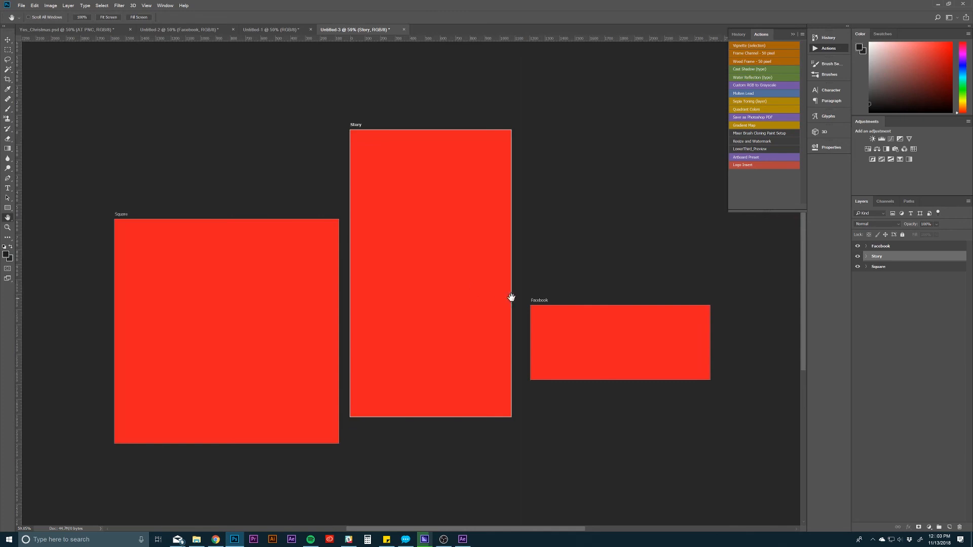
key("v")
left_click(908, 302)
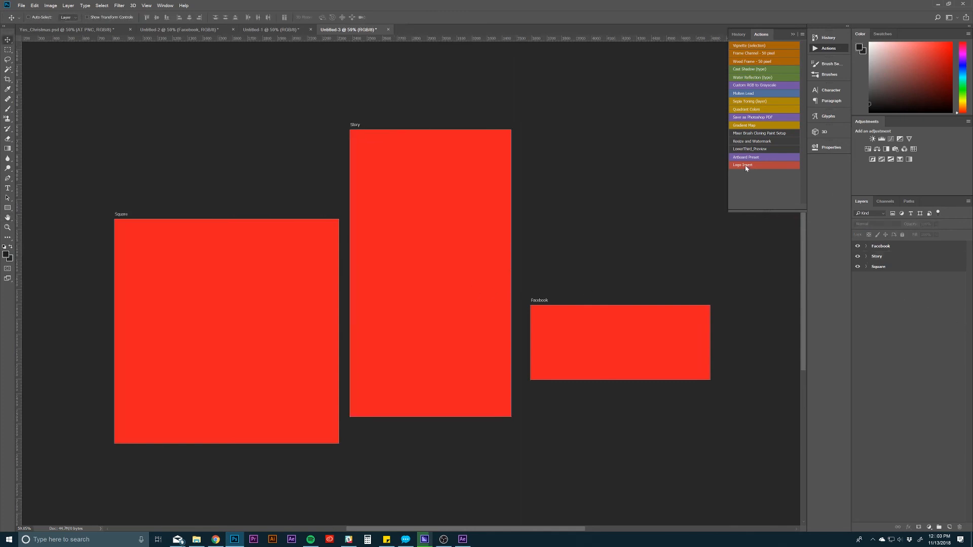
left_click(742, 166)
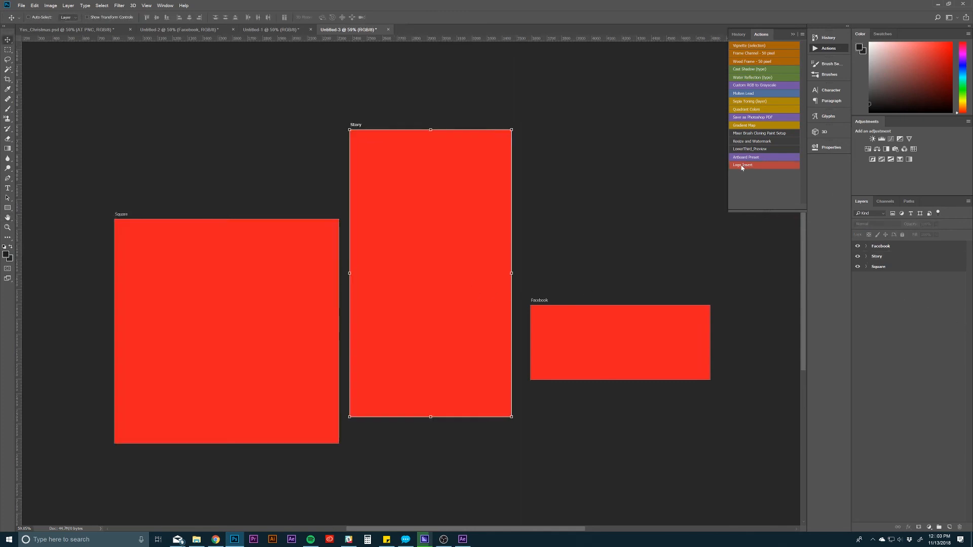